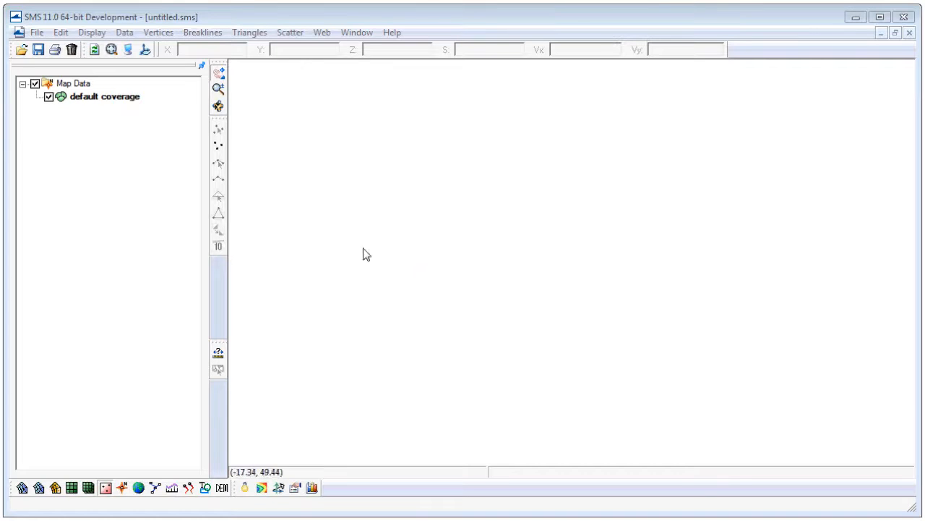
# Open the survey file Cimarron Survey.h5 from the Publish folder.
pyautogui.click(36, 34)
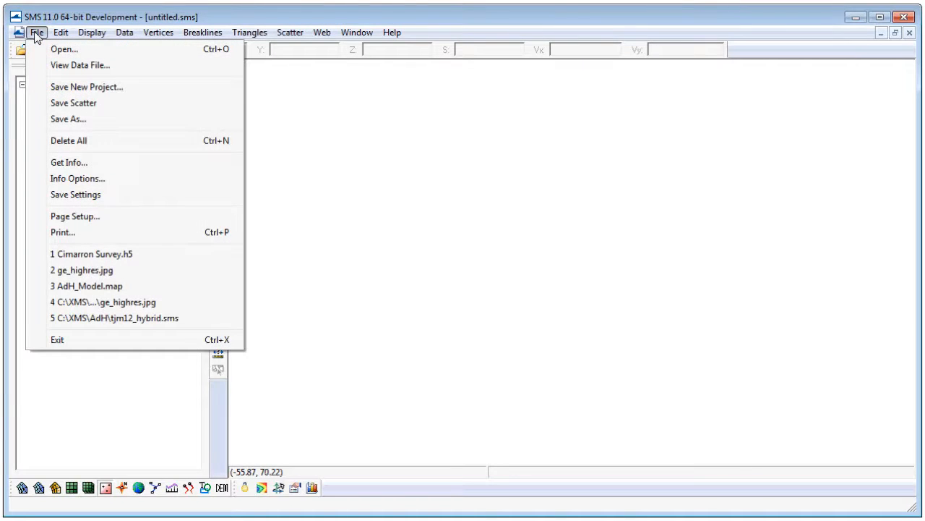
pyautogui.click(44, 50)
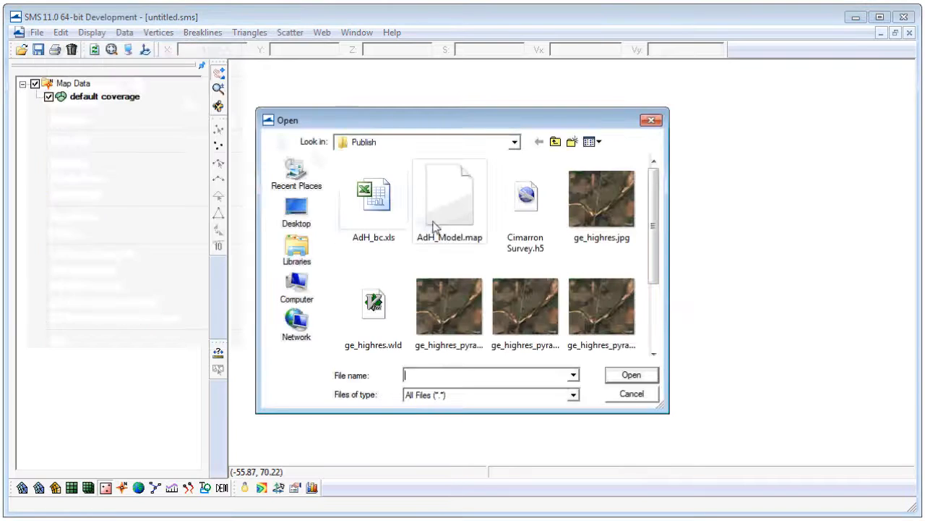
pyautogui.click(525, 217)
pyautogui.click(630, 375)
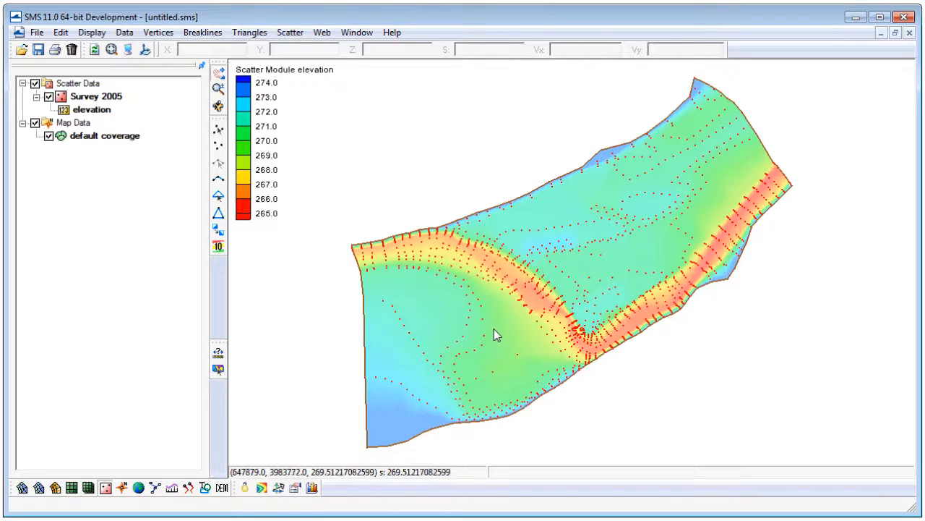
# Load the background image ge_highres.jpg from the Publish folder.
pyautogui.click(22, 51)
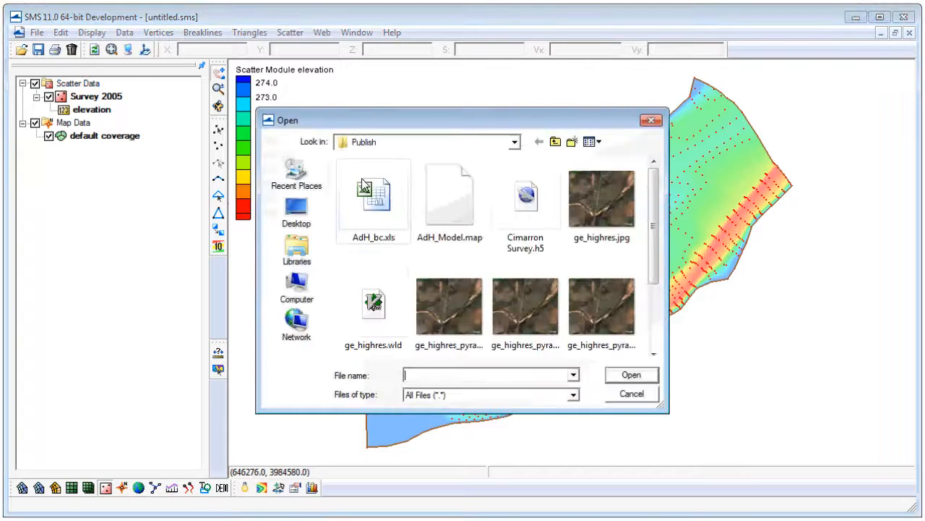
pyautogui.click(588, 199)
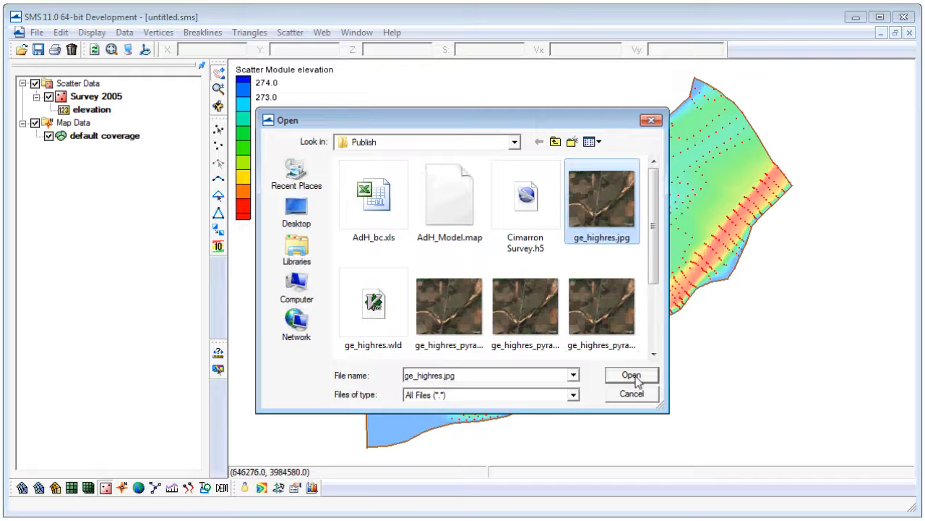
pyautogui.click(633, 375)
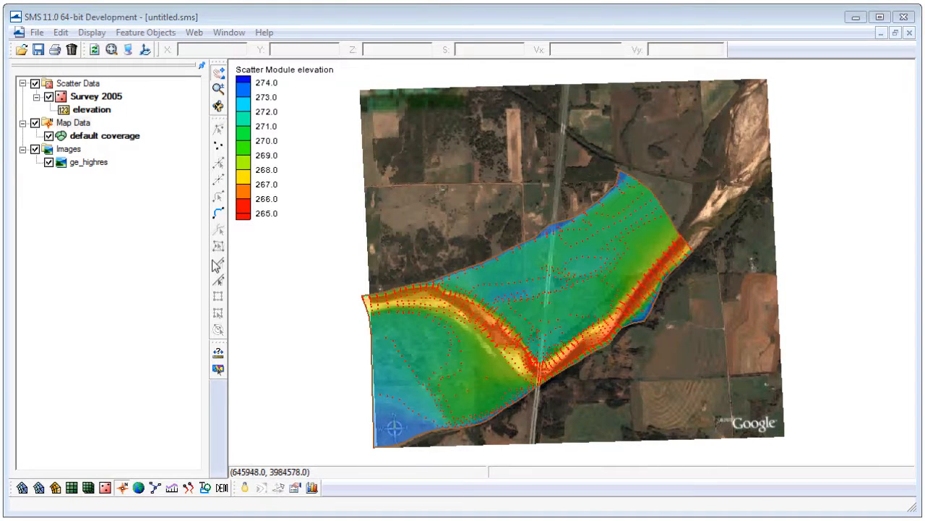
# Create a new ADH-type coverage named Conceptual Model in the map data and make it the active coverage.
pyautogui.rightClick(74, 124)
pyautogui.click(128, 133)
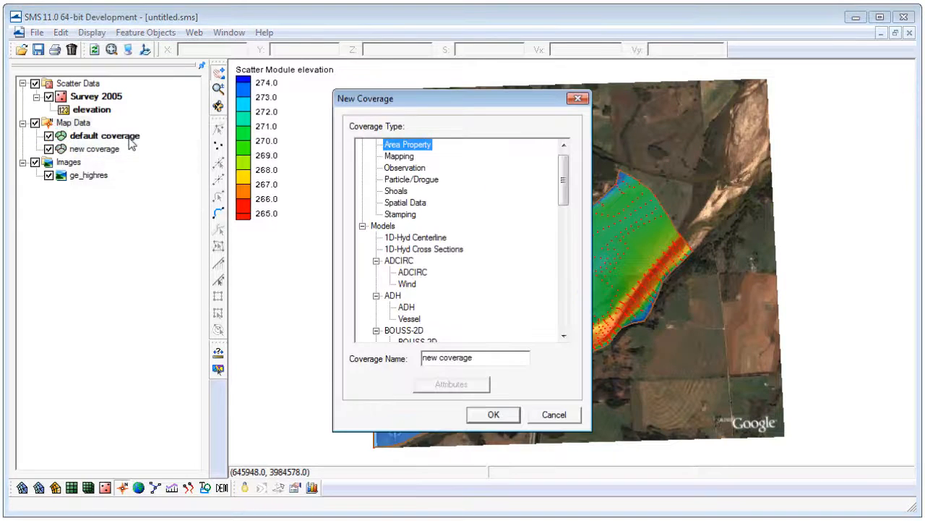
pyautogui.moveTo(487, 362); pyautogui.dragTo(367, 368)
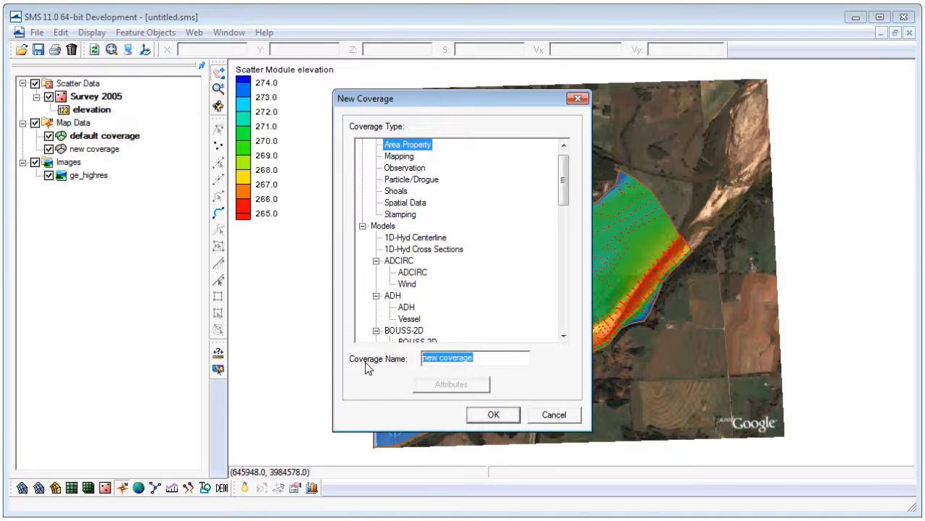
pyautogui.write('Conceptual Model')
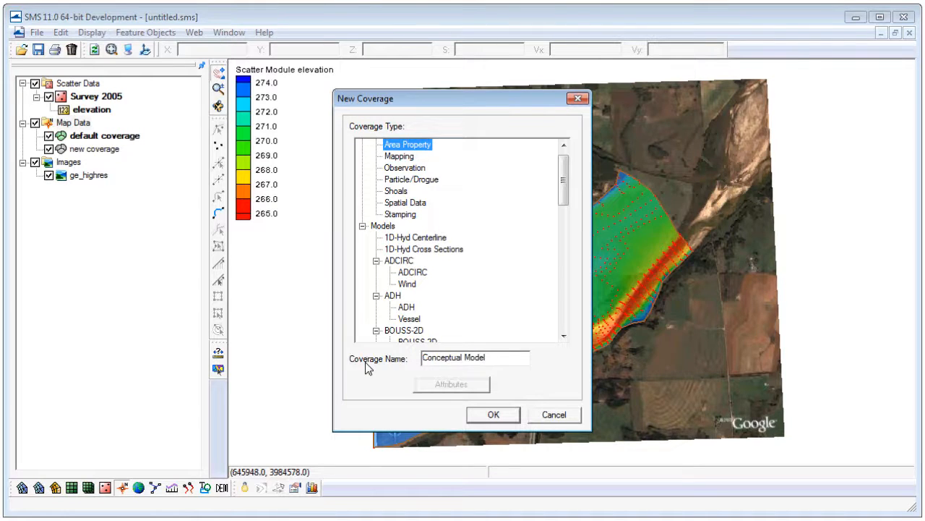
pyautogui.click(409, 307)
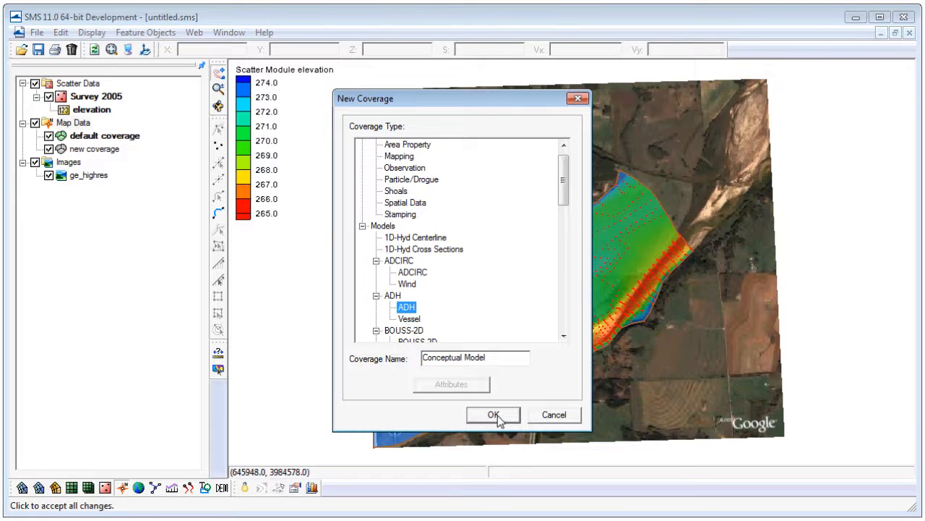
pyautogui.click(497, 417)
pyautogui.click(116, 150)
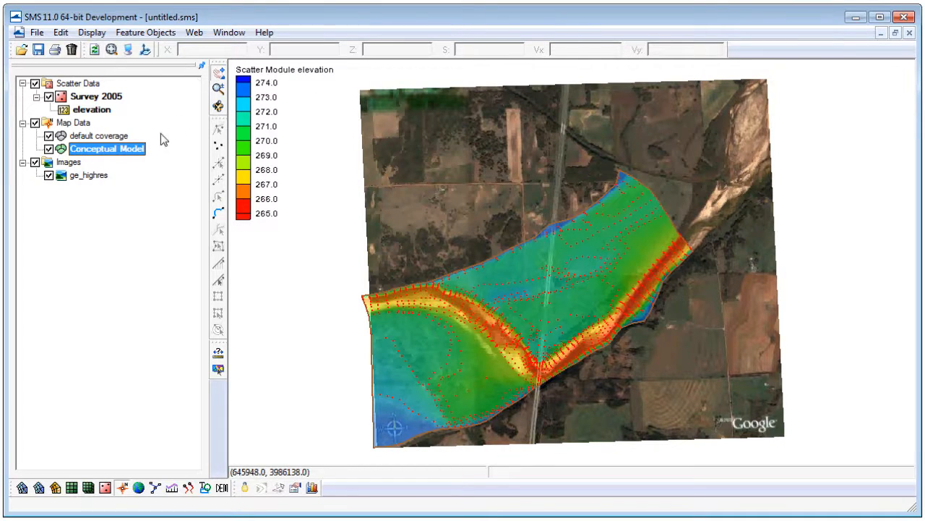
# Convert the Survey 2005 scatter contour at elevation 271 m into feature arcs in the Conceptual Model coverage.
pyautogui.click(94, 102)
pyautogui.click(125, 33)
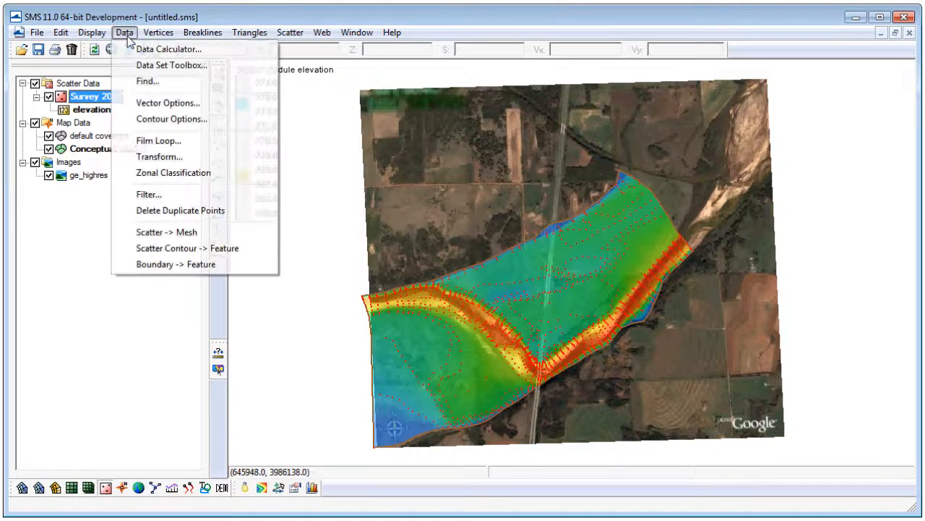
pyautogui.click(175, 254)
pyautogui.moveTo(89, 39); pyautogui.dragTo(274, 110)
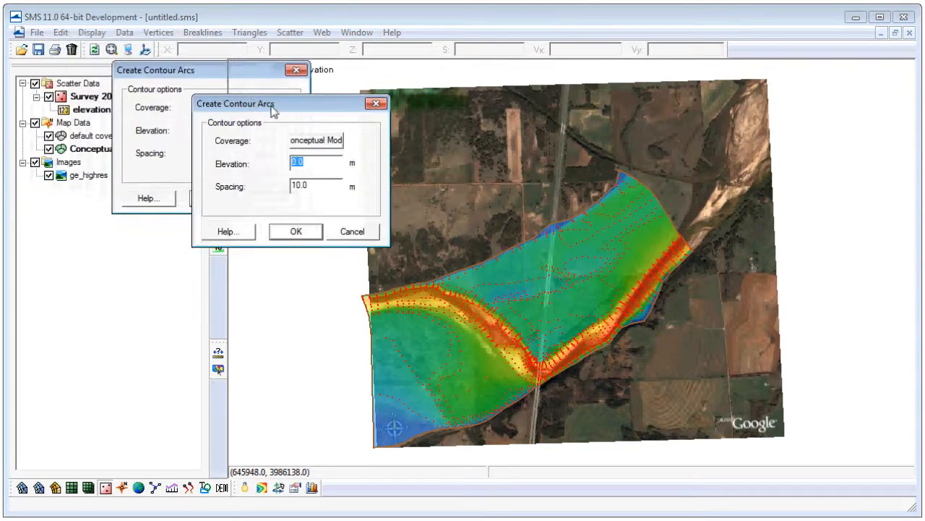
pyautogui.click(340, 144)
pyautogui.click(289, 146)
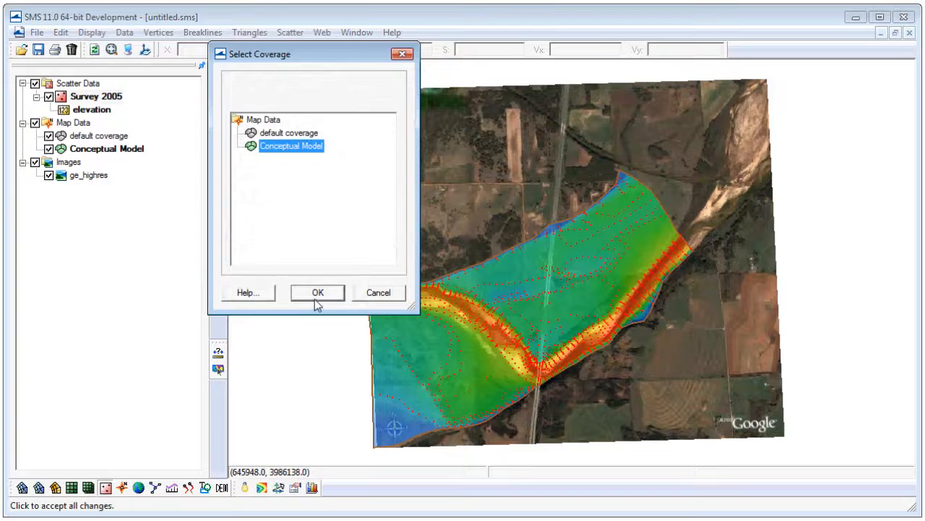
pyautogui.click(316, 295)
pyautogui.click(344, 174)
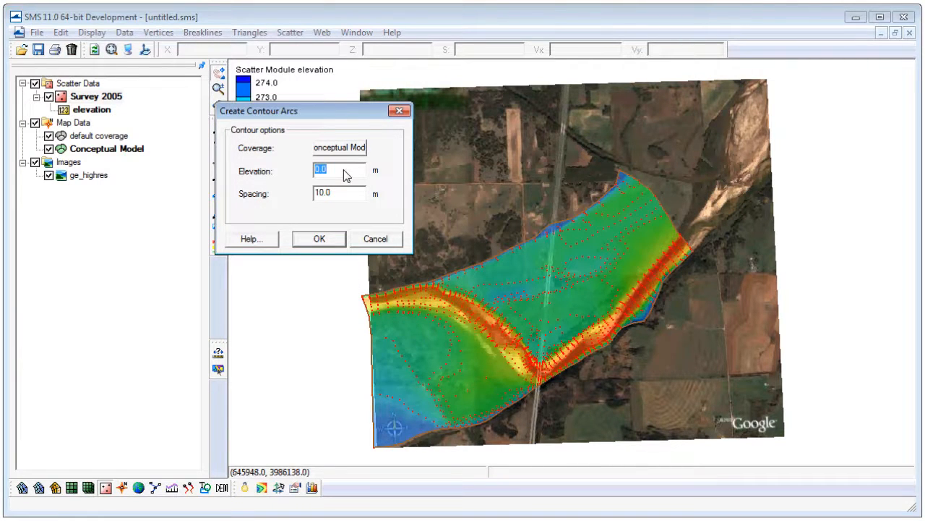
pyautogui.write('271')
pyautogui.doubleClick(343, 194)
pyautogui.click(323, 241)
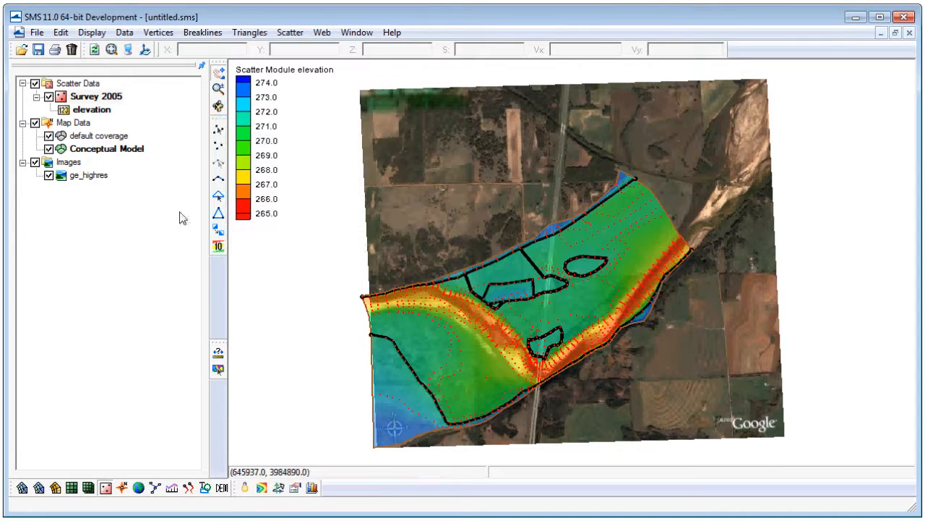
# Hide the ge_highres image to leave only the elevation contours and the feature arcs in view.
pyautogui.click(48, 175)
pyautogui.scroll(3, 515, 357)
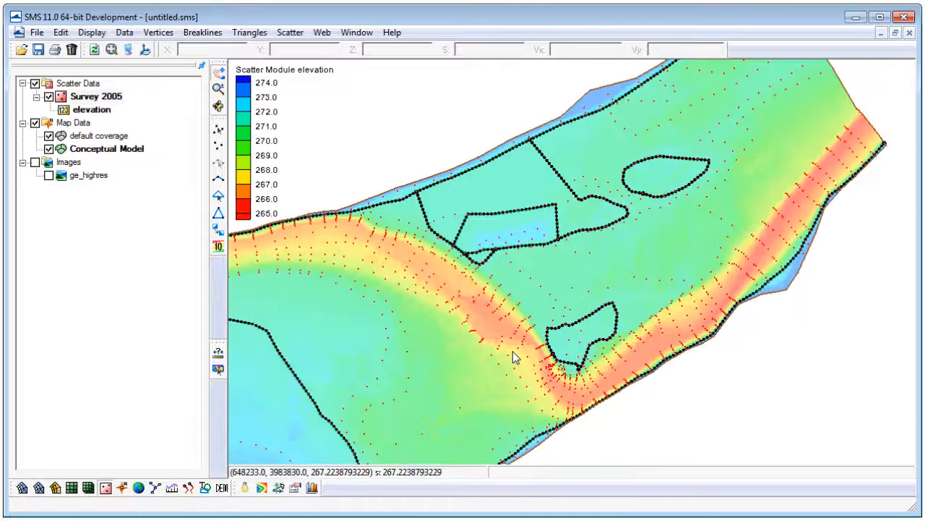
pyautogui.scroll(-1, 515, 357)
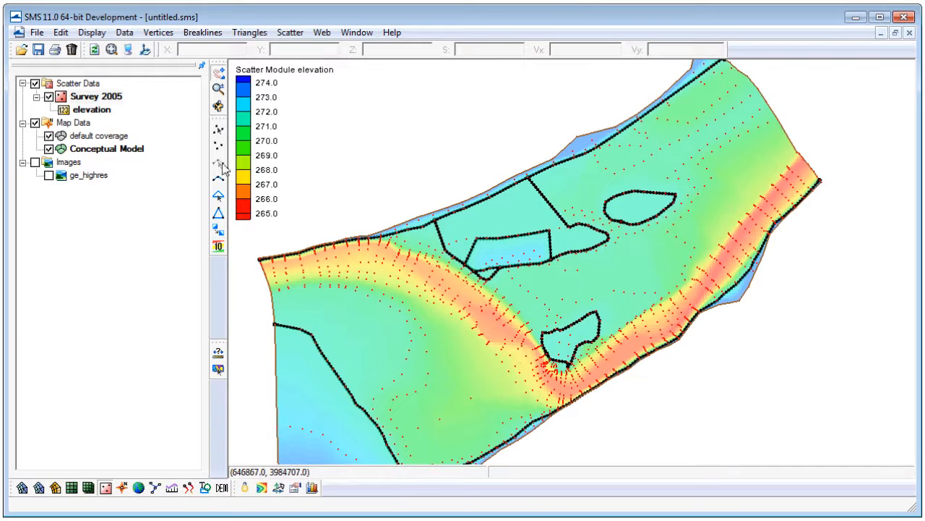
# Delete two unneeded Conceptual Model arcs: the long arc looping from the north bank and the arc around the raised blue patch.
pyautogui.click(105, 148)
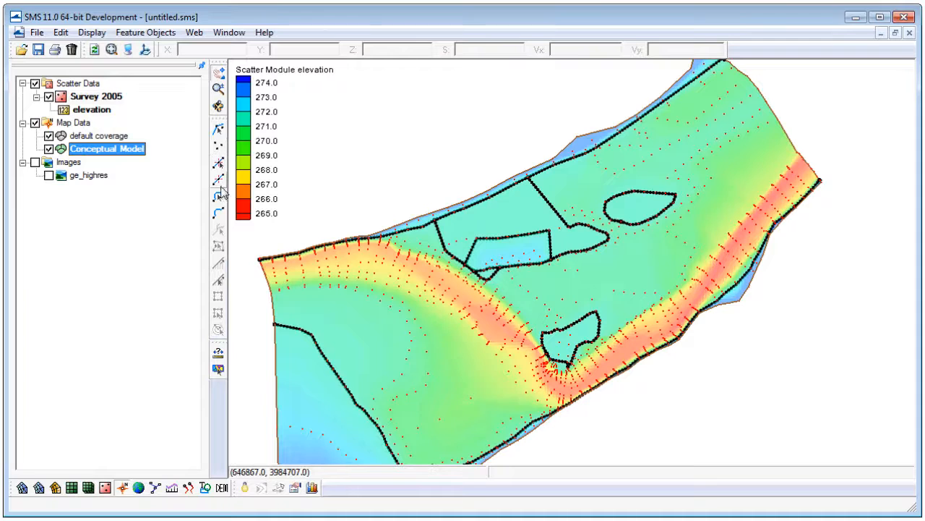
pyautogui.click(219, 196)
pyautogui.click(457, 210)
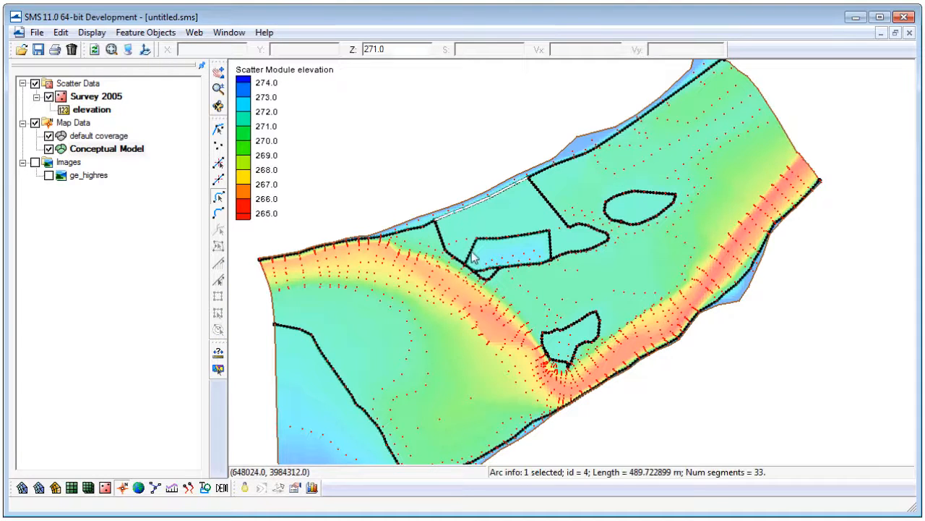
pyautogui.click(450, 258)
pyautogui.click(409, 235)
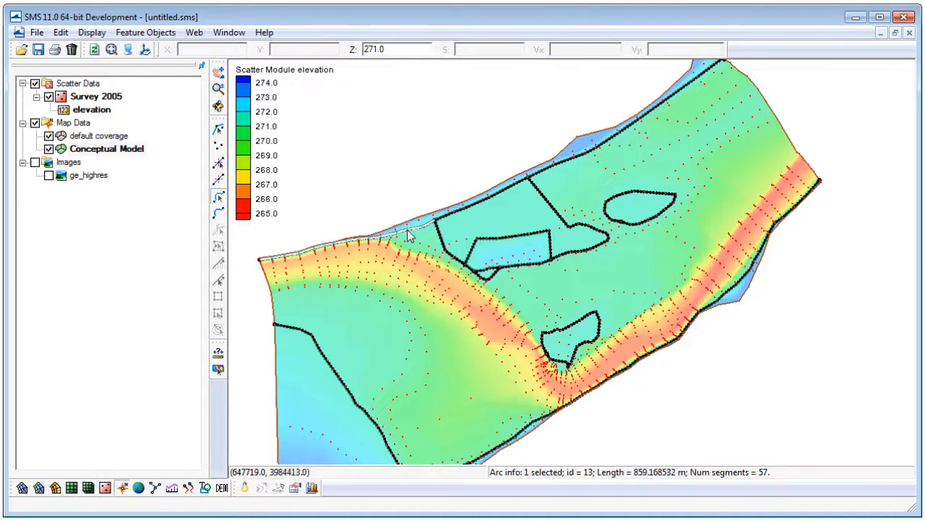
pyautogui.click(496, 268)
pyautogui.click(535, 263)
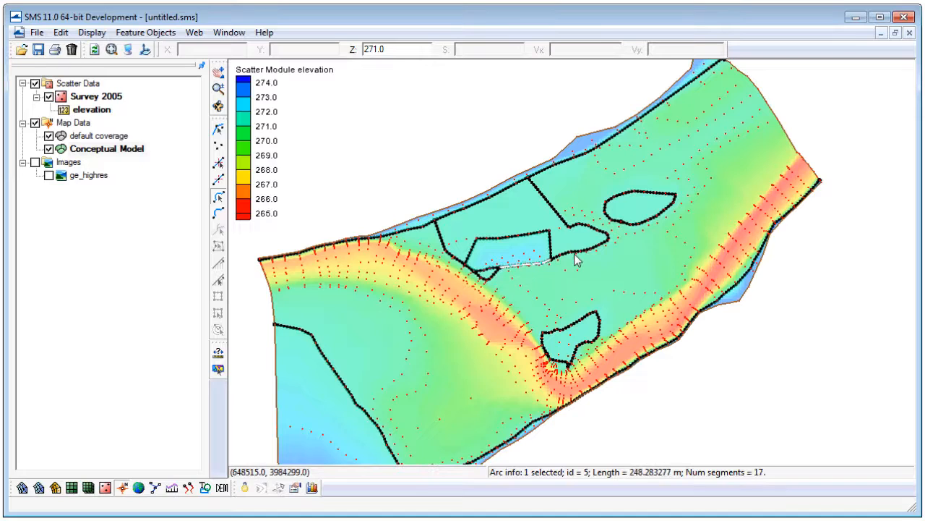
pyautogui.click(576, 261)
pyautogui.press('Delete')
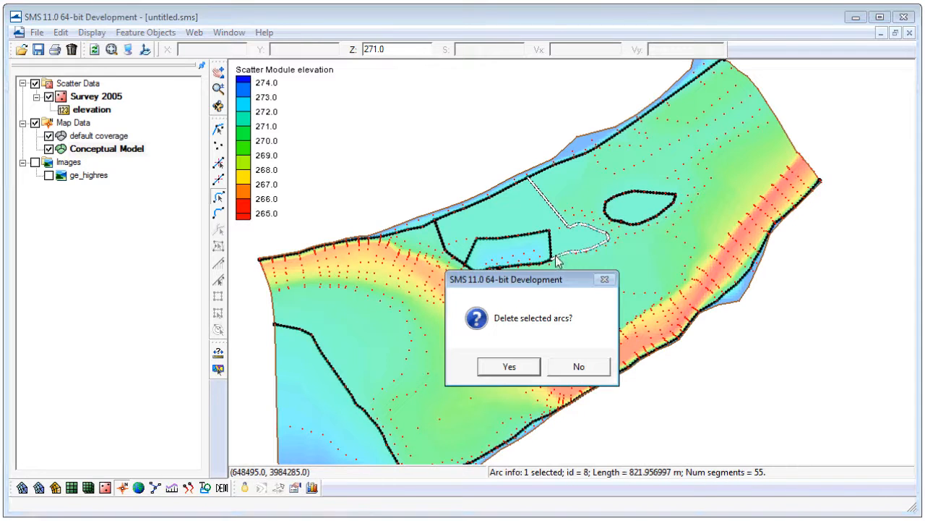
pyautogui.click(530, 362)
pyautogui.click(551, 249)
pyautogui.press('Delete')
pyautogui.click(519, 366)
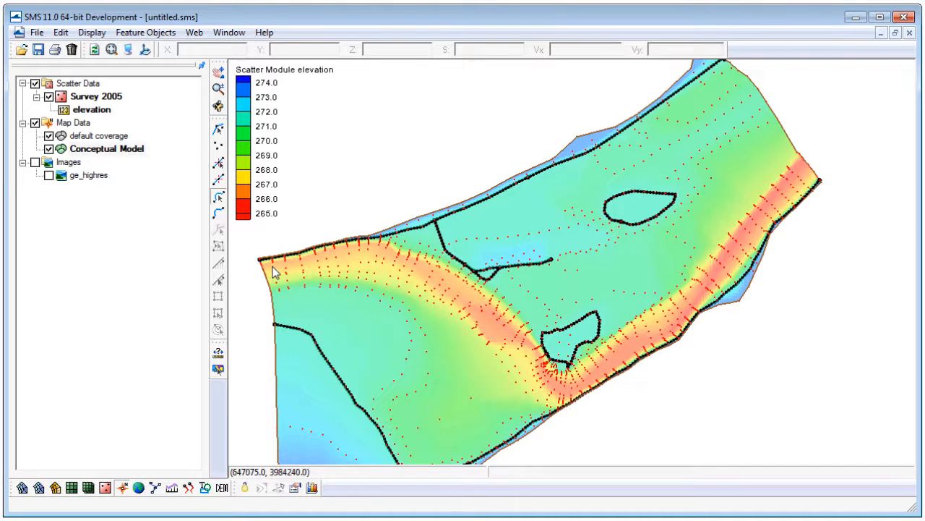
# Delete the Conceptual Model coverage and open the prepared map file AdH_Model.map instead.
pyautogui.rightClick(120, 154)
pyautogui.click(161, 161)
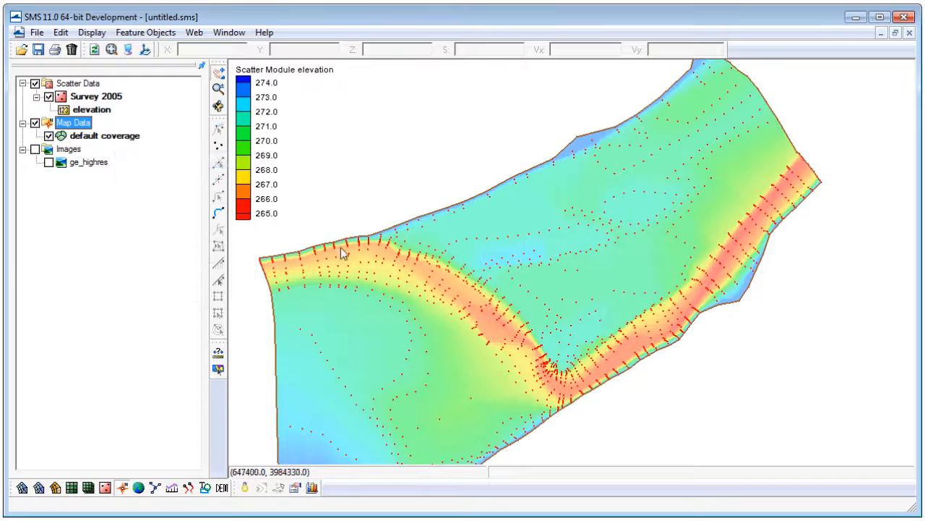
pyautogui.click(21, 49)
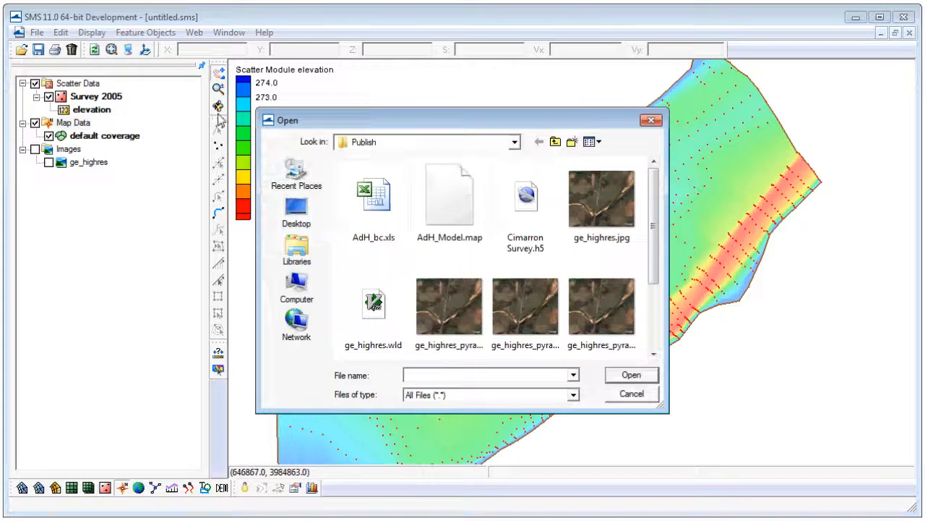
pyautogui.click(450, 199)
pyautogui.click(631, 374)
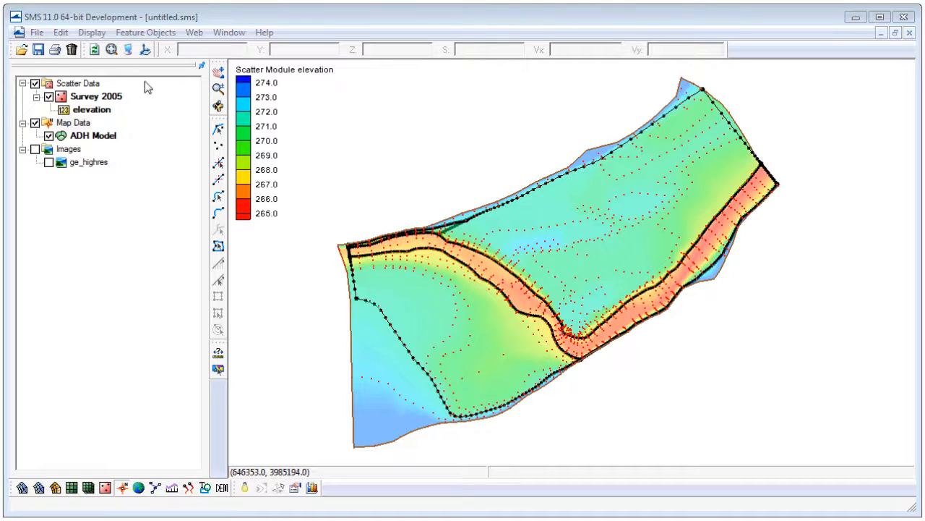
# Load the shapefile materials.shp from the Publish folder and select it under GIS Data.
pyautogui.click(27, 55)
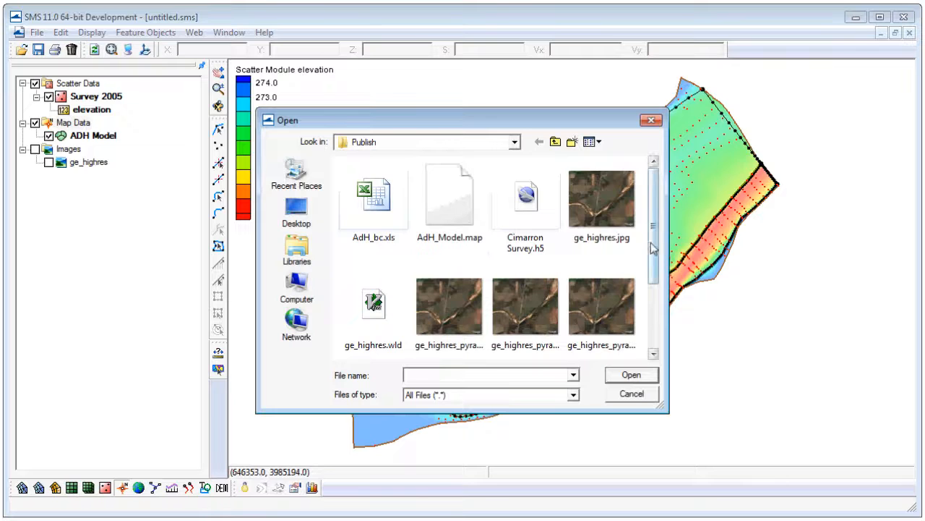
pyautogui.scroll(-3, 658, 247)
pyautogui.click(602, 308)
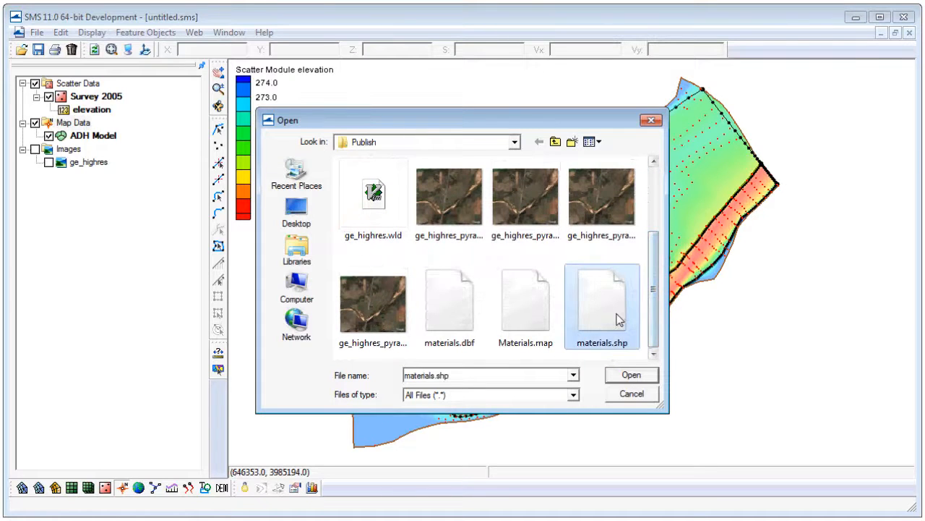
pyautogui.click(631, 375)
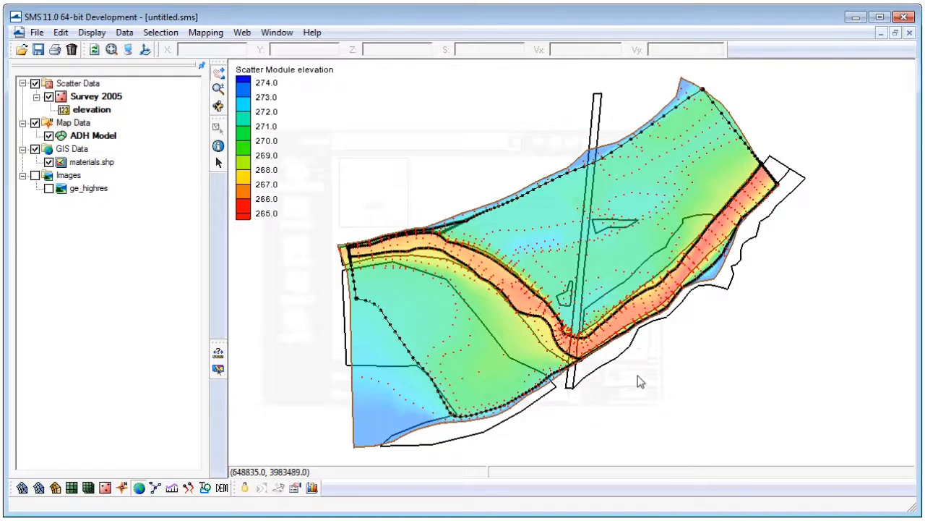
pyautogui.click(72, 148)
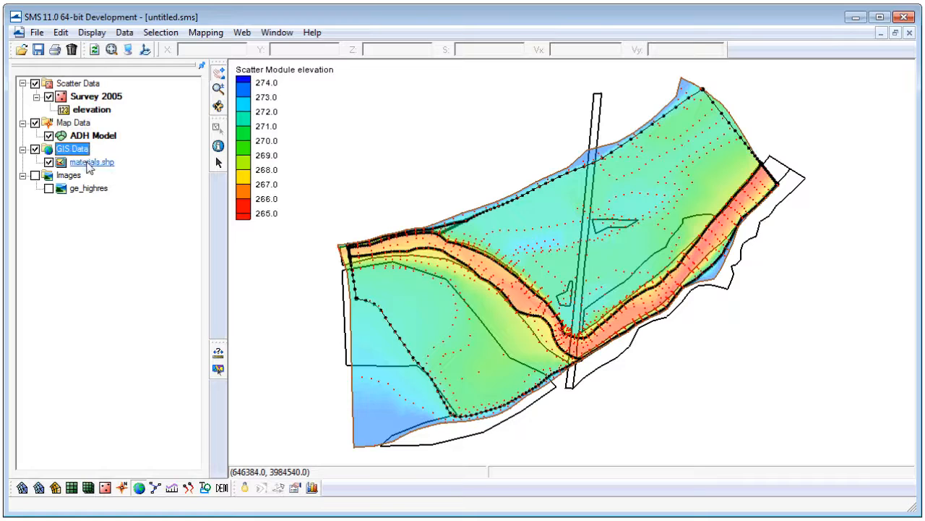
pyautogui.click(90, 163)
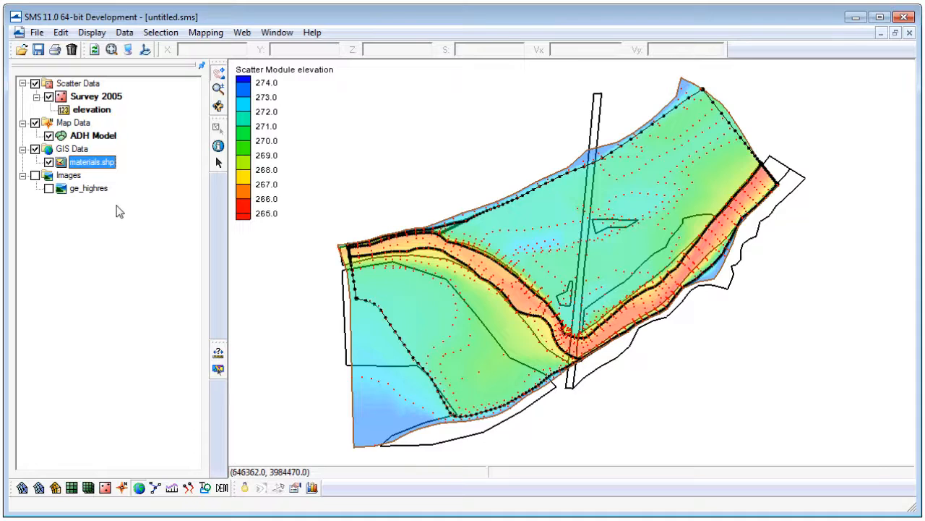
# Create a new map coverage of the generic Area Property type named Land Use.
pyautogui.click(77, 124)
pyautogui.rightClick(77, 124)
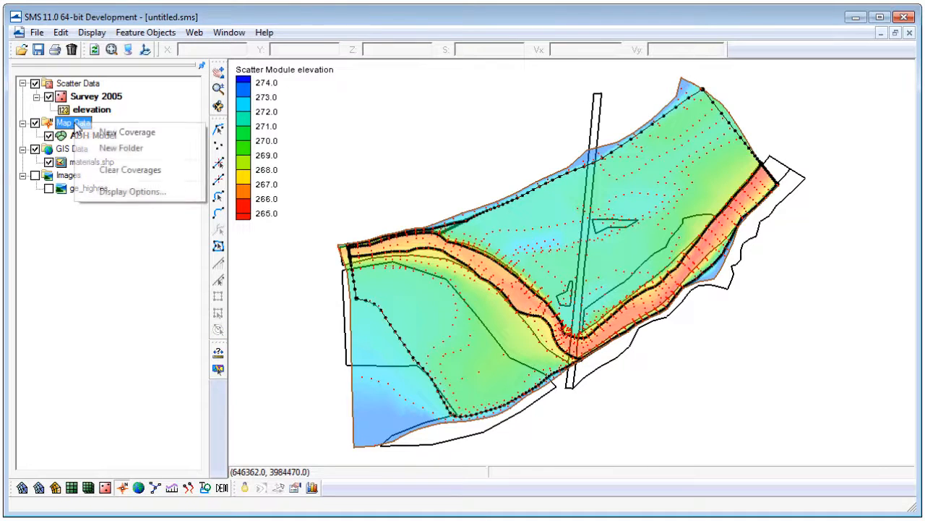
pyautogui.click(129, 135)
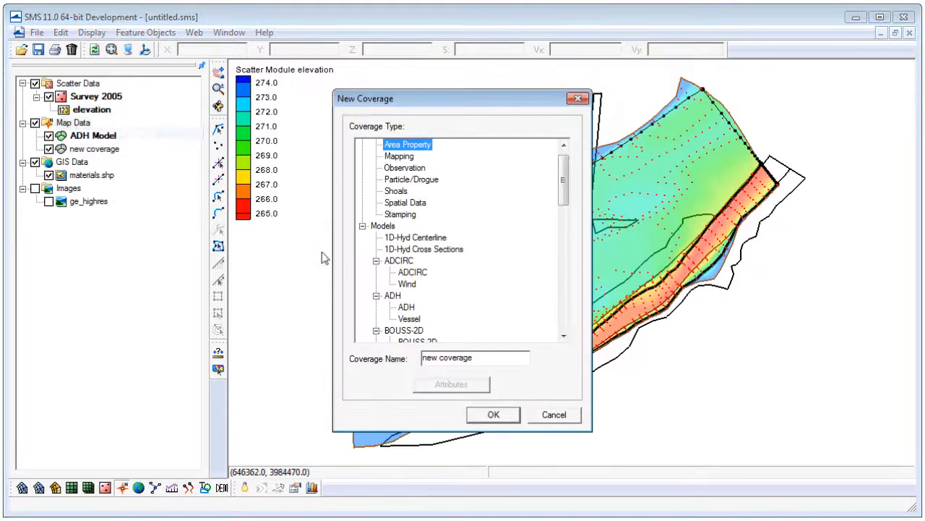
pyautogui.scroll(1, 564, 177)
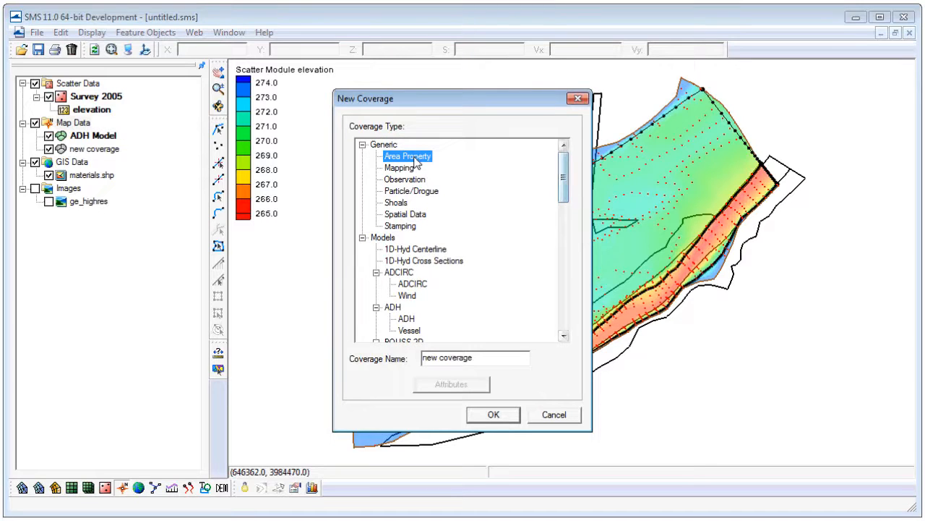
pyautogui.moveTo(489, 366); pyautogui.dragTo(391, 363)
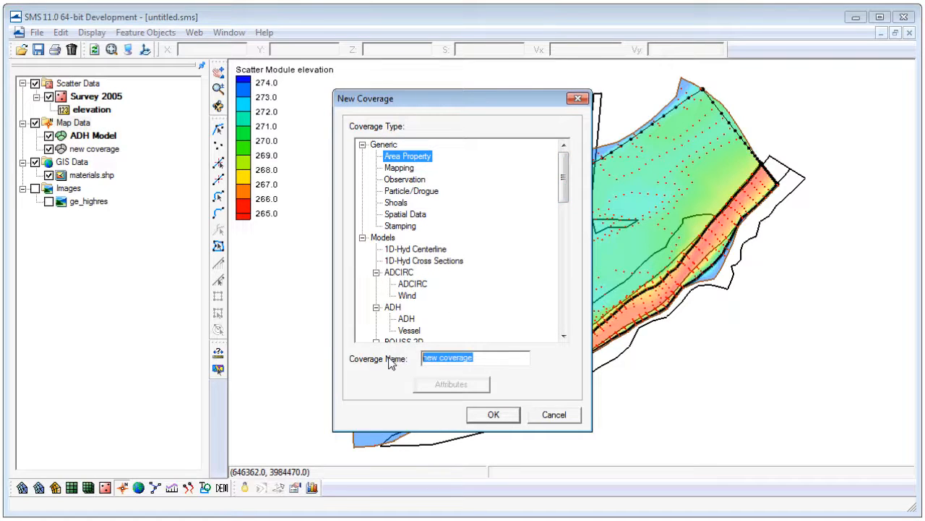
pyautogui.write('Land Use')
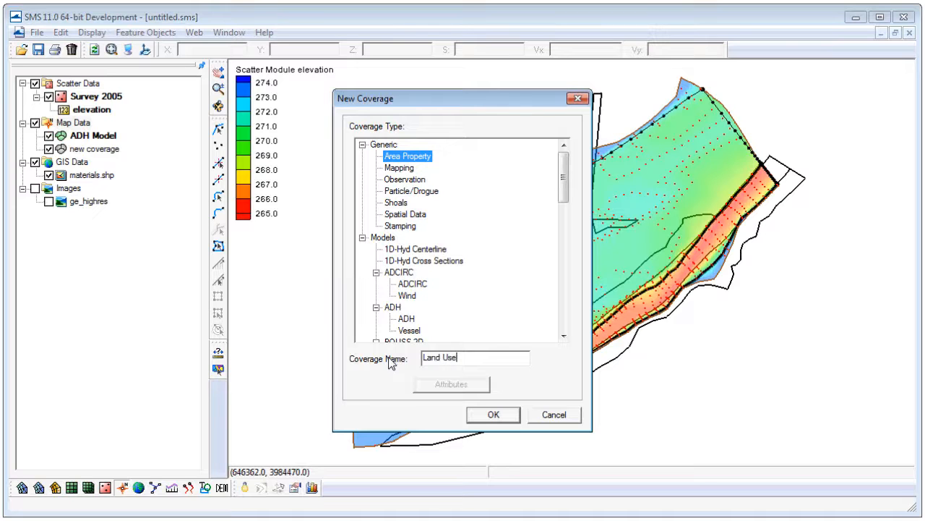
pyautogui.click(493, 414)
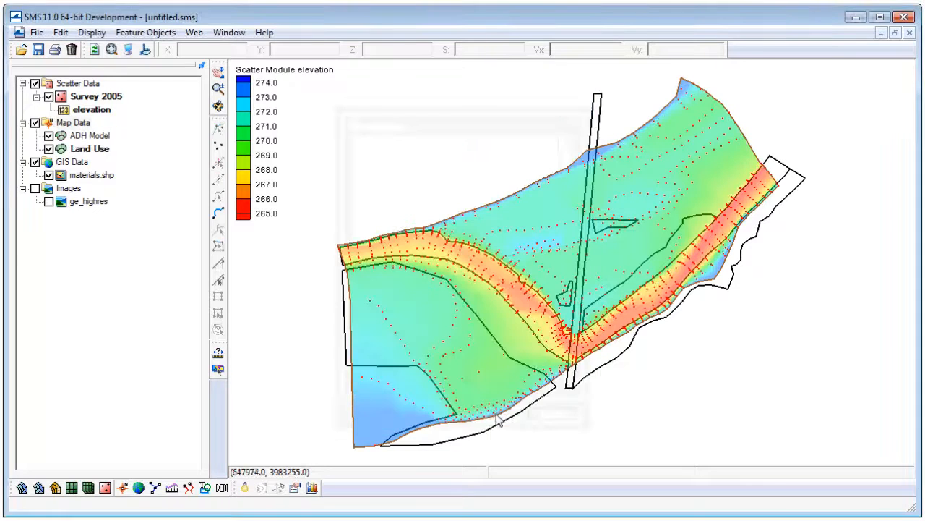
# Convert all materials.shp shapes to feature objects in the Land Use coverage, mapping the MATNAME attribute to Material.
pyautogui.click(101, 152)
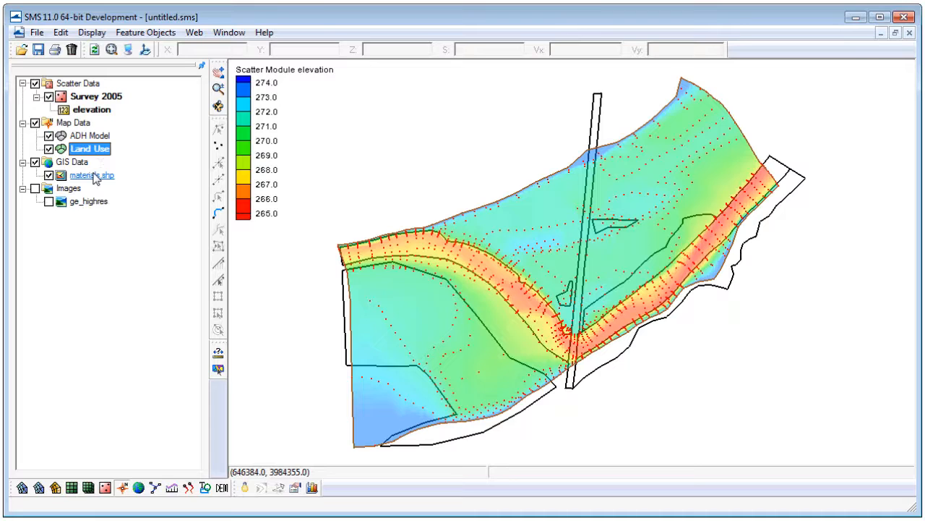
pyautogui.click(95, 179)
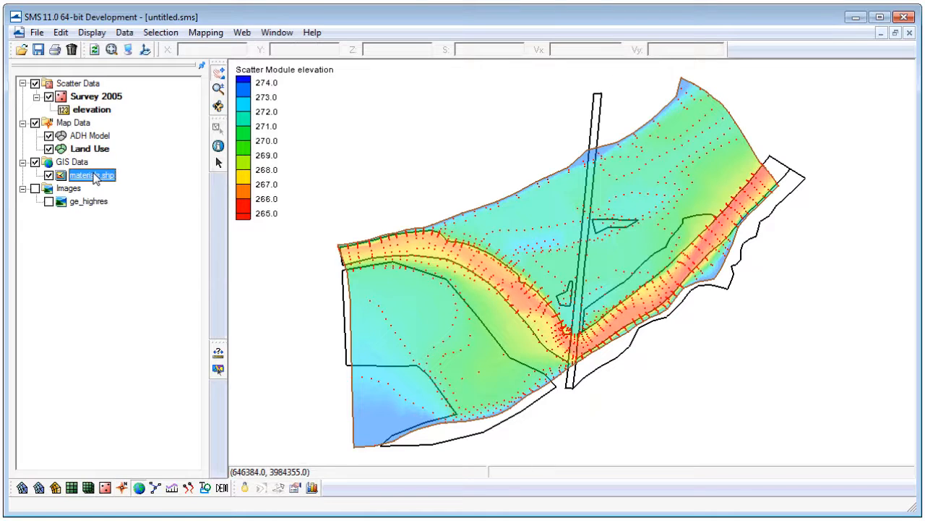
pyautogui.click(206, 36)
pyautogui.click(222, 66)
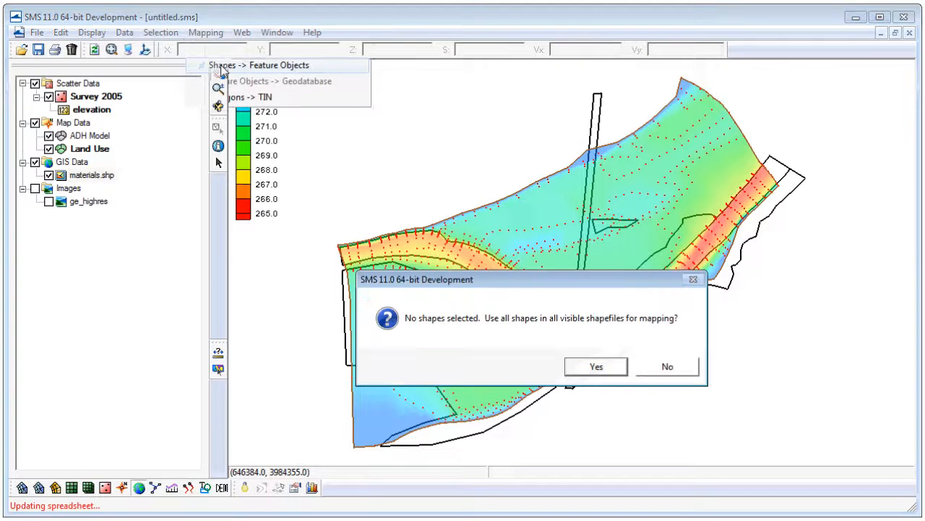
pyautogui.click(586, 368)
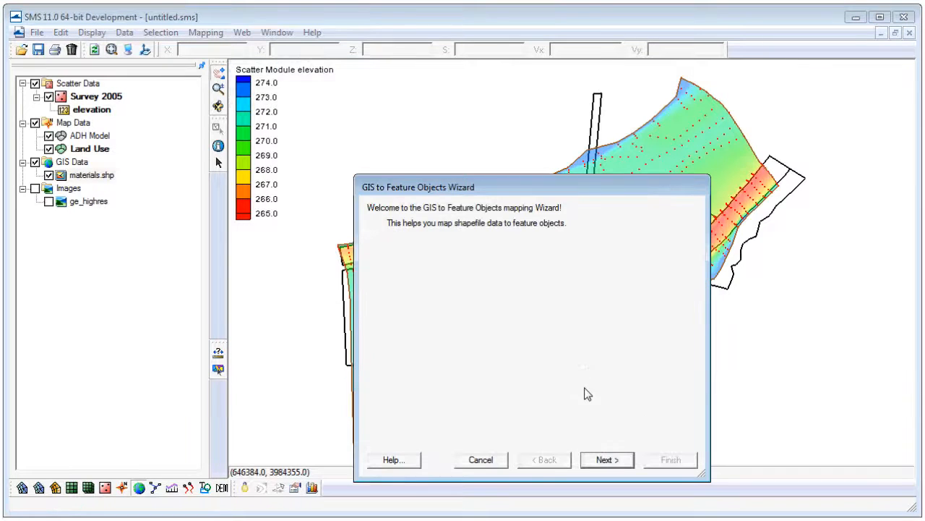
pyautogui.click(613, 461)
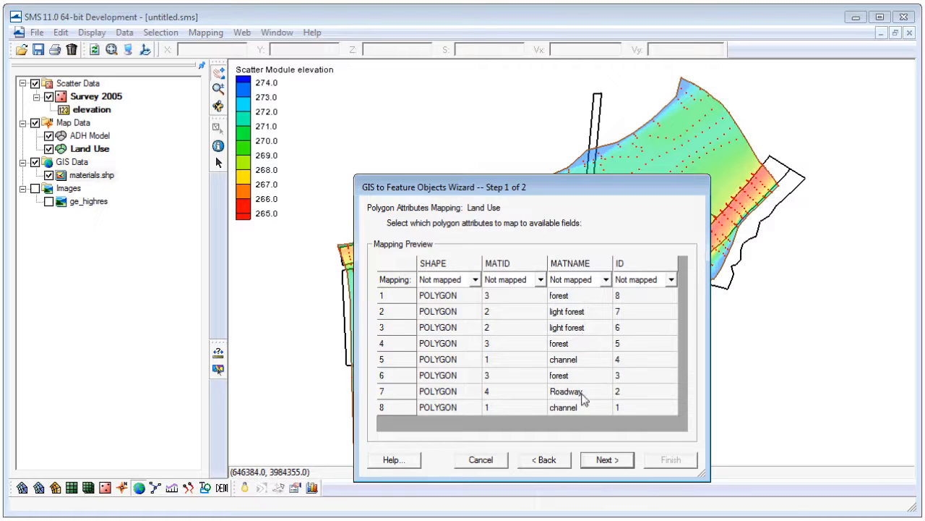
pyautogui.click(607, 281)
pyautogui.click(580, 303)
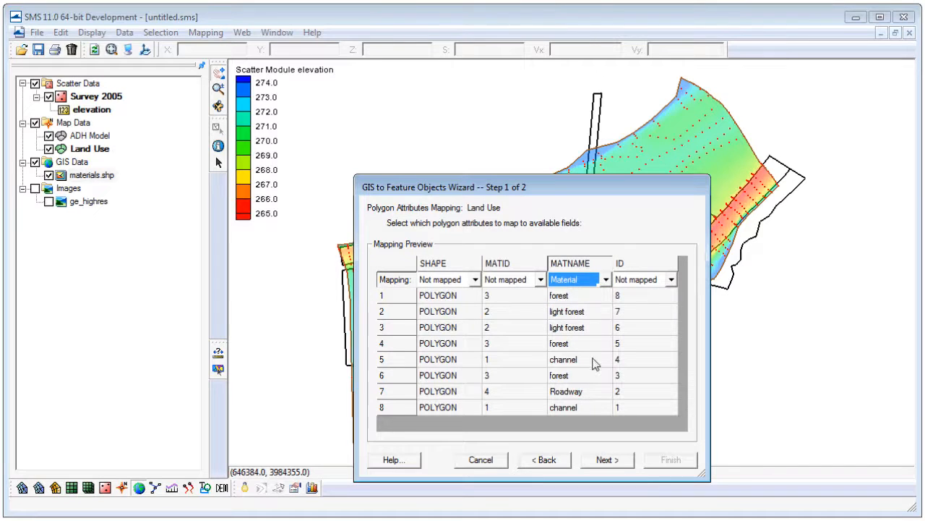
pyautogui.click(608, 459)
pyautogui.click(671, 460)
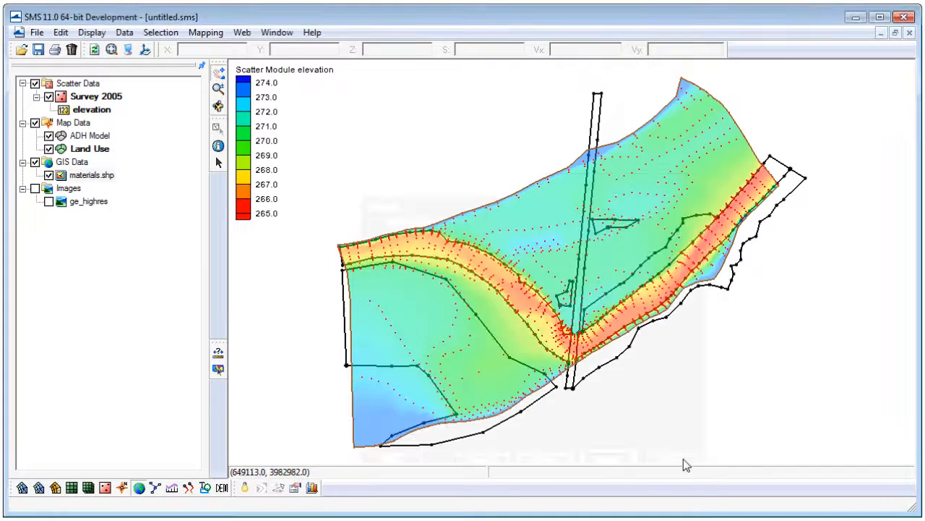
# Hide materials.shp and check the Land Use polygons by selecting the roadway strip and the western channel polygon.
pyautogui.click(48, 176)
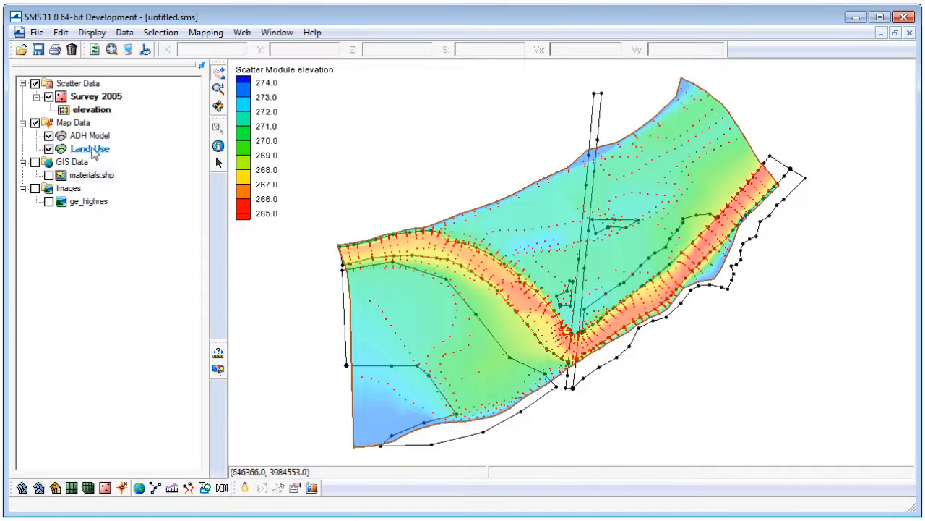
pyautogui.click(91, 149)
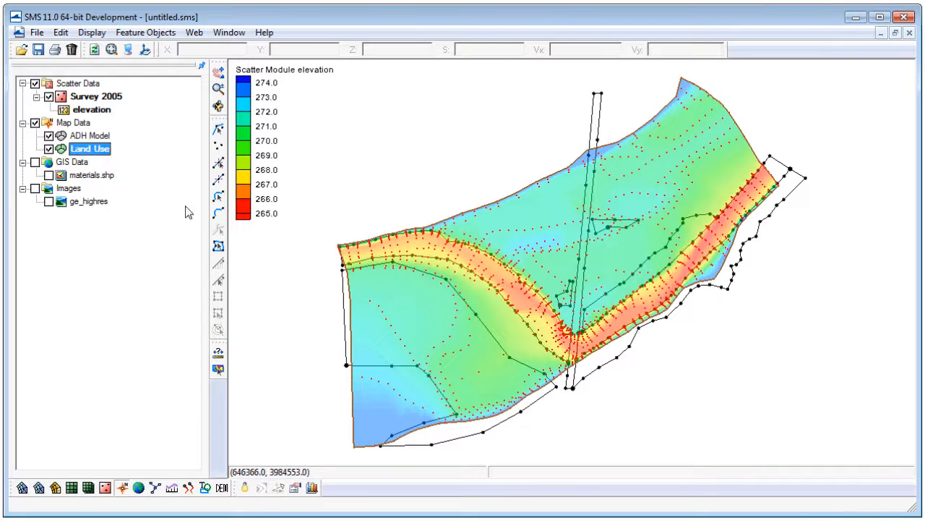
pyautogui.click(218, 245)
pyautogui.click(586, 267)
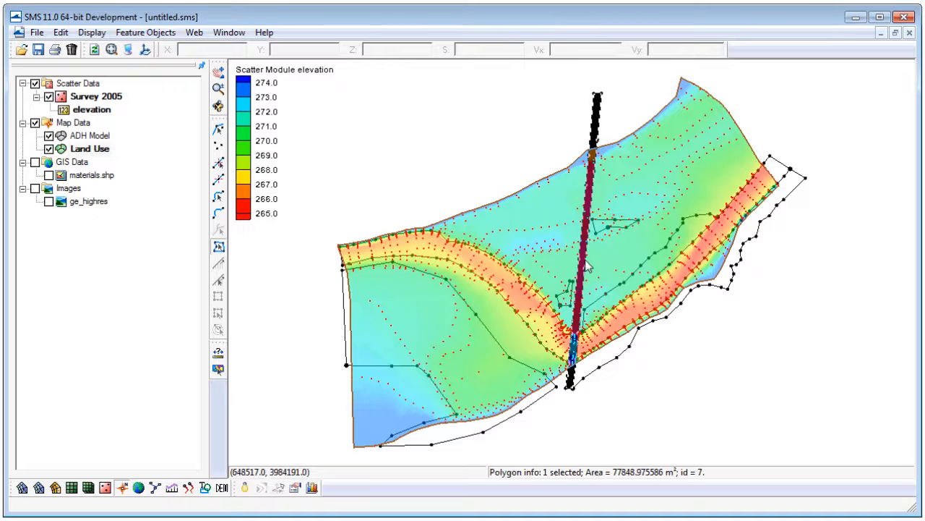
pyautogui.click(524, 318)
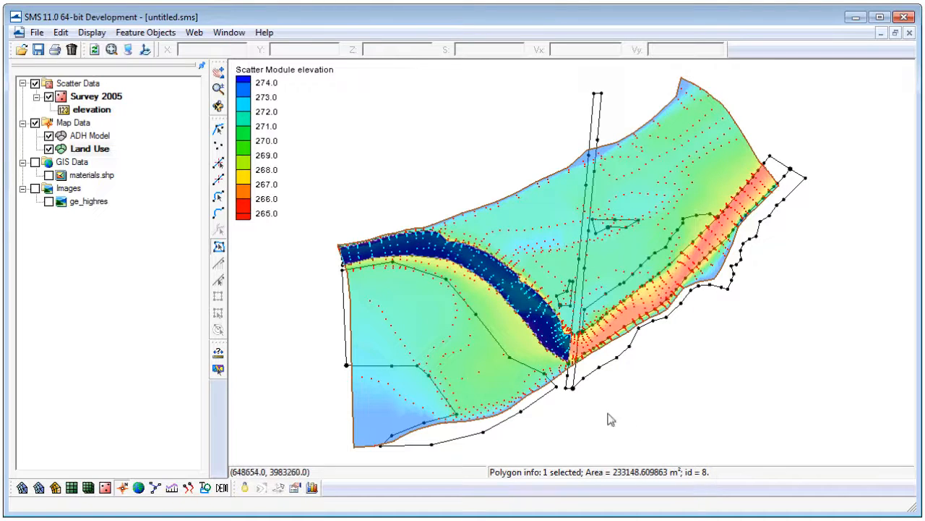
pyautogui.click(480, 353)
pyautogui.click(535, 262)
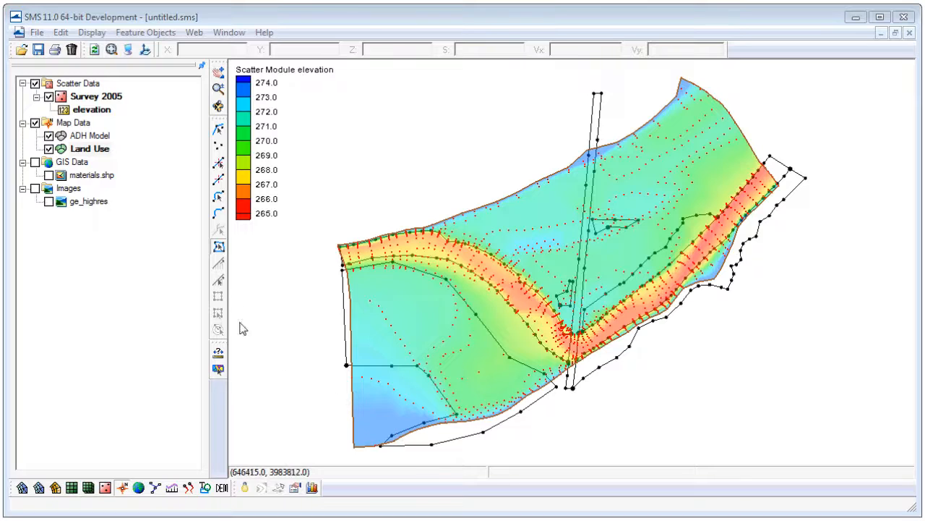
# Draw a closed rectangular arc around the whole survey area in the Land Use coverage and build the polygons.
pyautogui.click(219, 215)
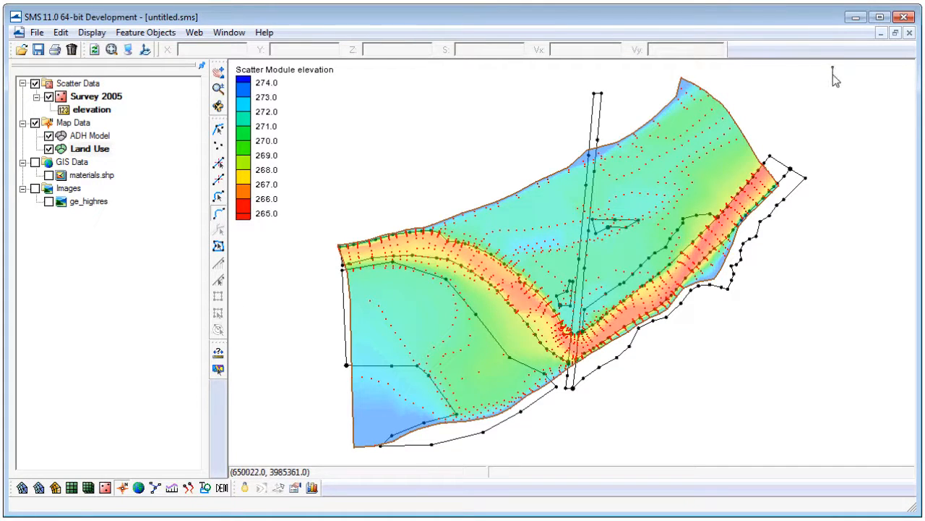
pyautogui.click(832, 449)
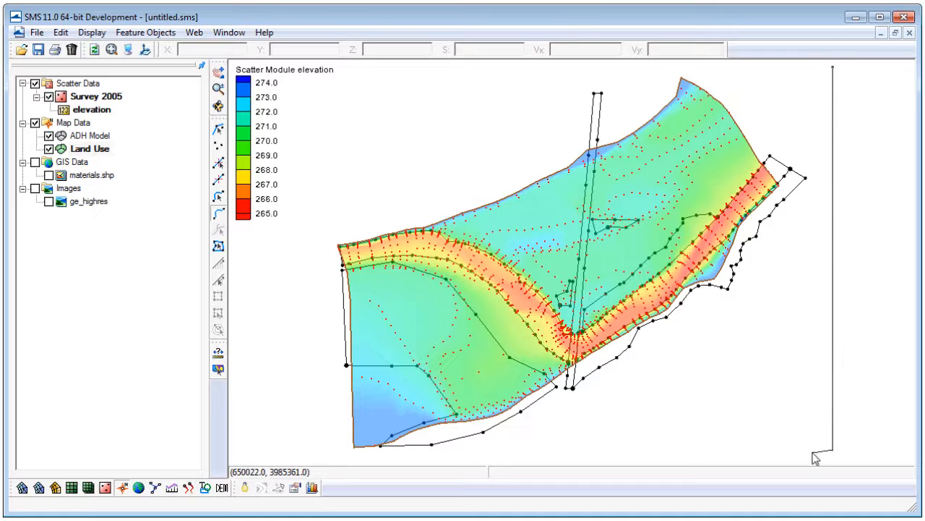
pyautogui.click(333, 457)
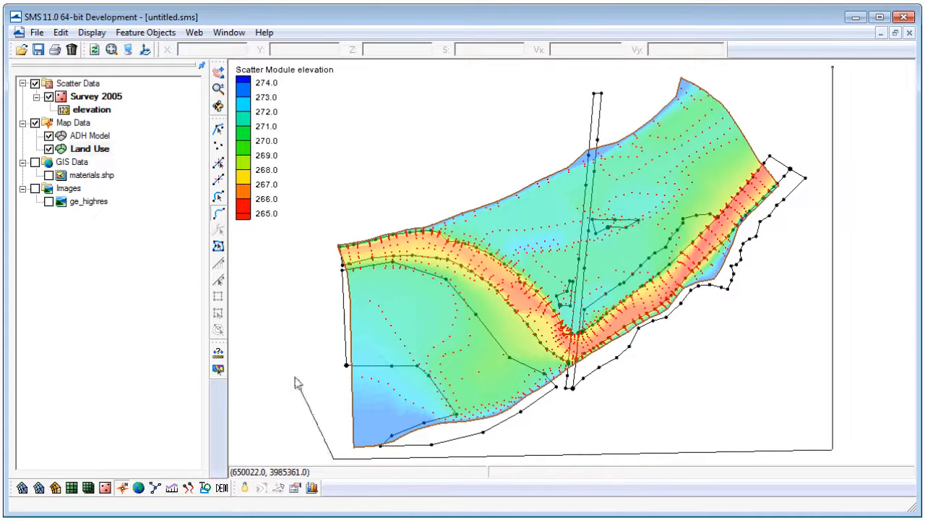
pyautogui.click(322, 75)
pyautogui.click(833, 67)
pyautogui.click(145, 33)
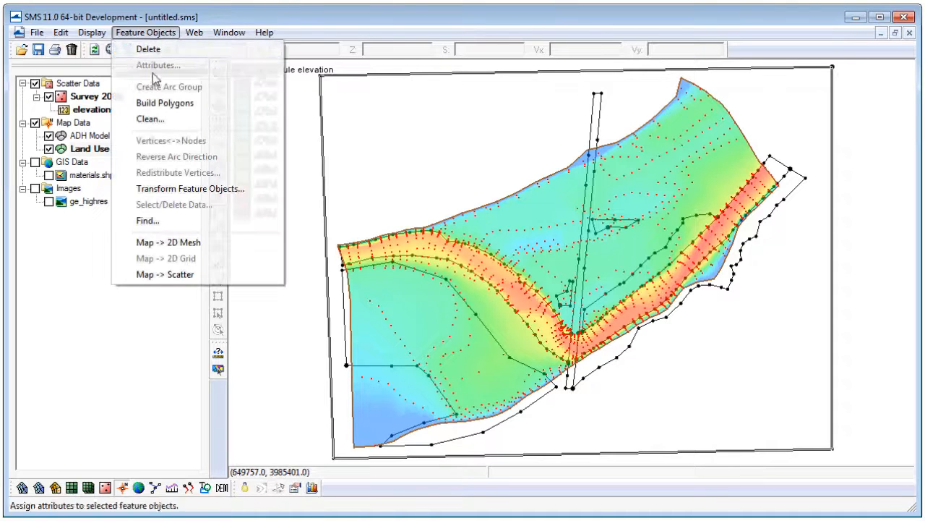
pyautogui.click(156, 104)
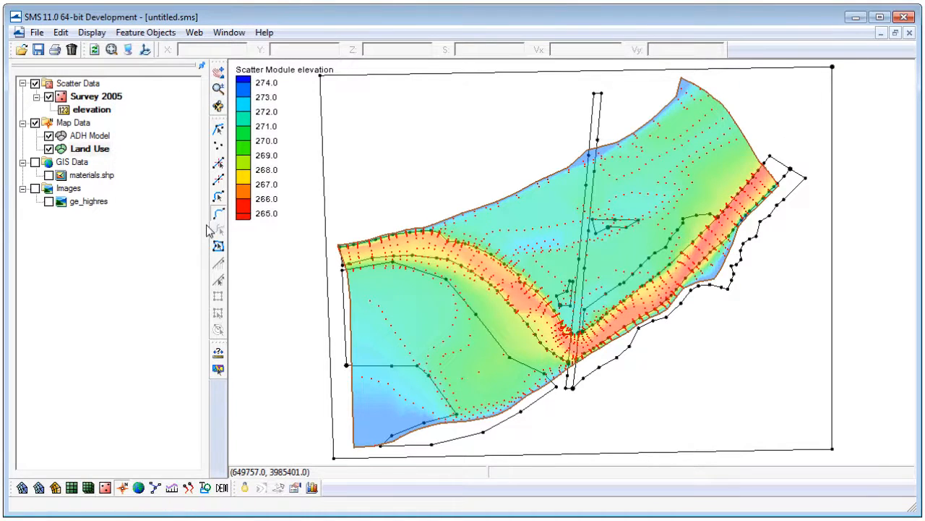
# Add a new material named grasslands to the materials list.
pyautogui.click(60, 33)
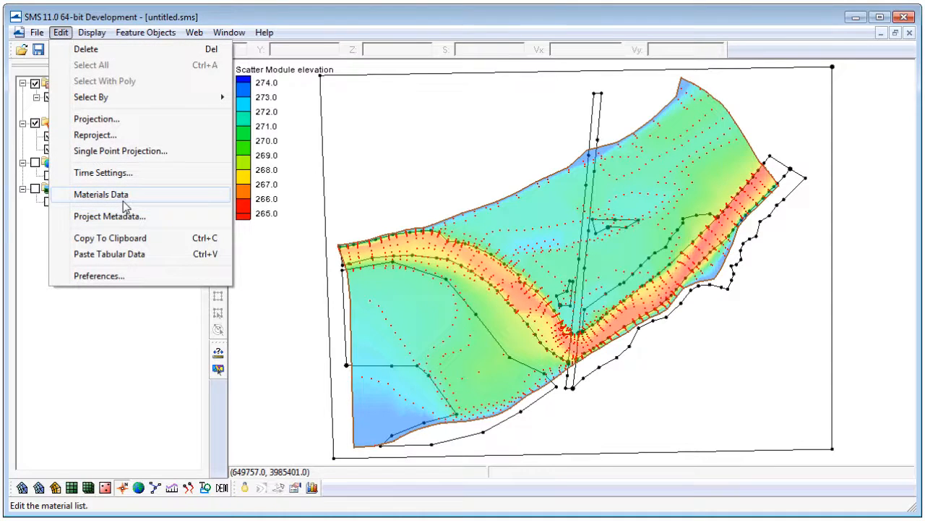
pyautogui.click(119, 195)
pyautogui.click(168, 287)
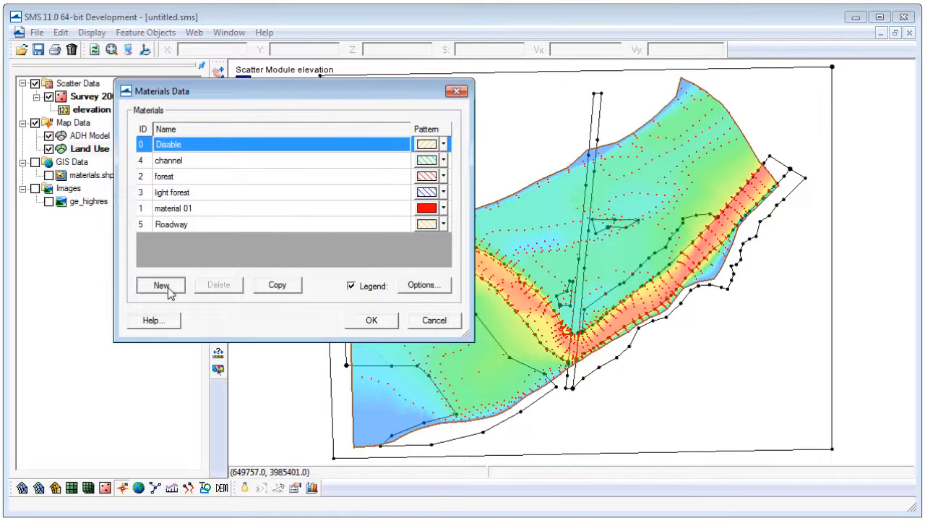
pyautogui.click(209, 240)
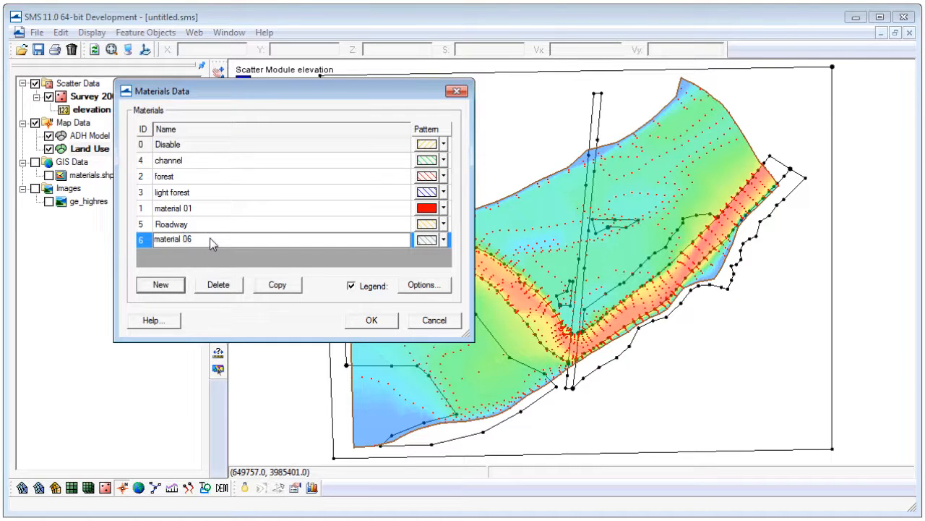
pyautogui.moveTo(211, 243); pyautogui.dragTo(131, 247)
pyautogui.write('grasslands')
pyautogui.click(369, 319)
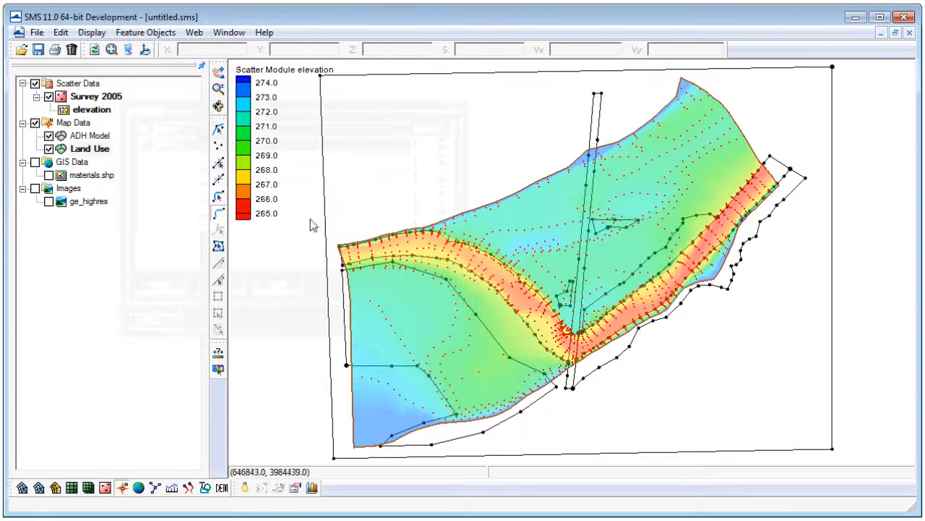
# Assign the grasslands material to the large background polygon enclosed by the rectangular arc.
pyautogui.doubleClick(376, 173)
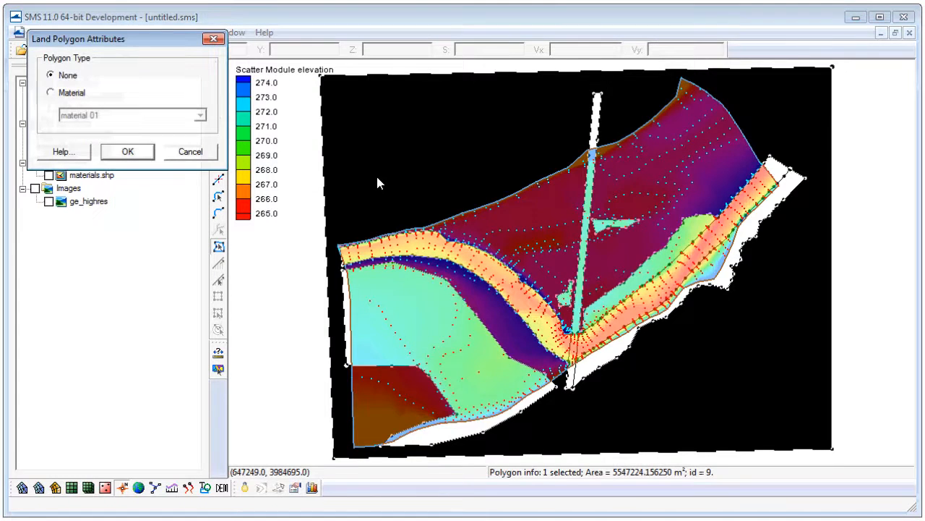
pyautogui.click(72, 94)
pyautogui.click(104, 117)
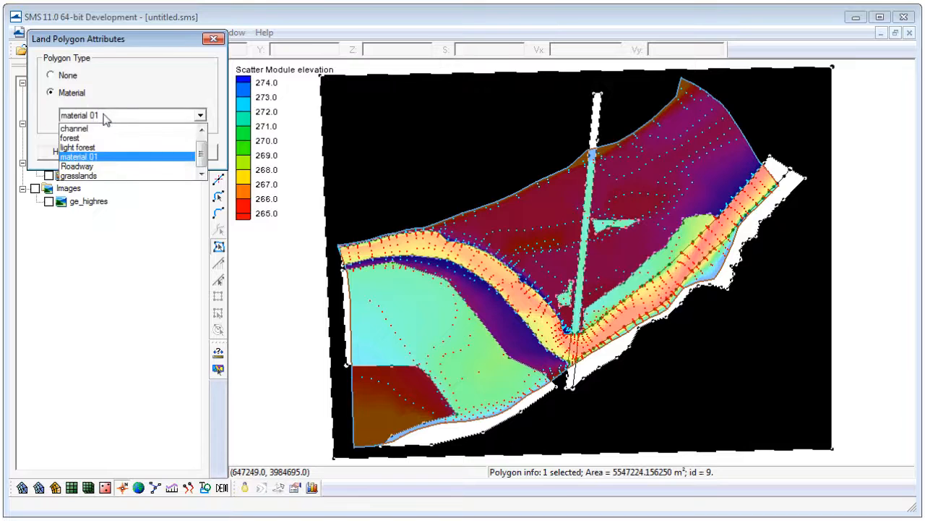
pyautogui.click(99, 179)
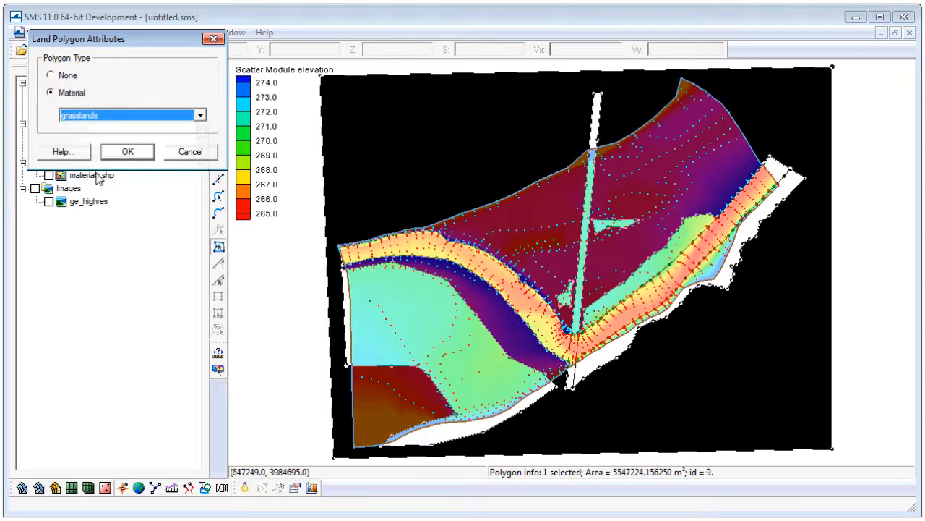
pyautogui.click(129, 154)
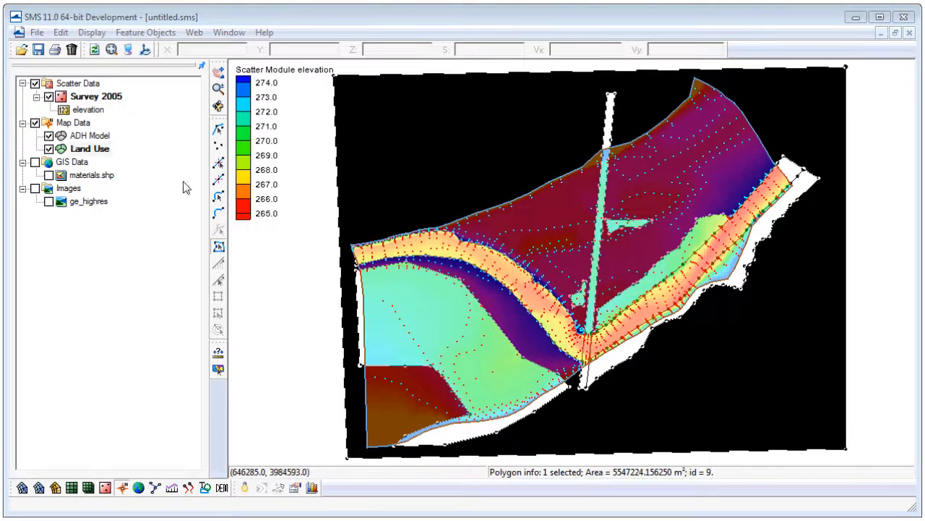
# Hide the Land Use coverage and make ADH Model the active coverage.
pyautogui.click(94, 152)
pyautogui.click(48, 149)
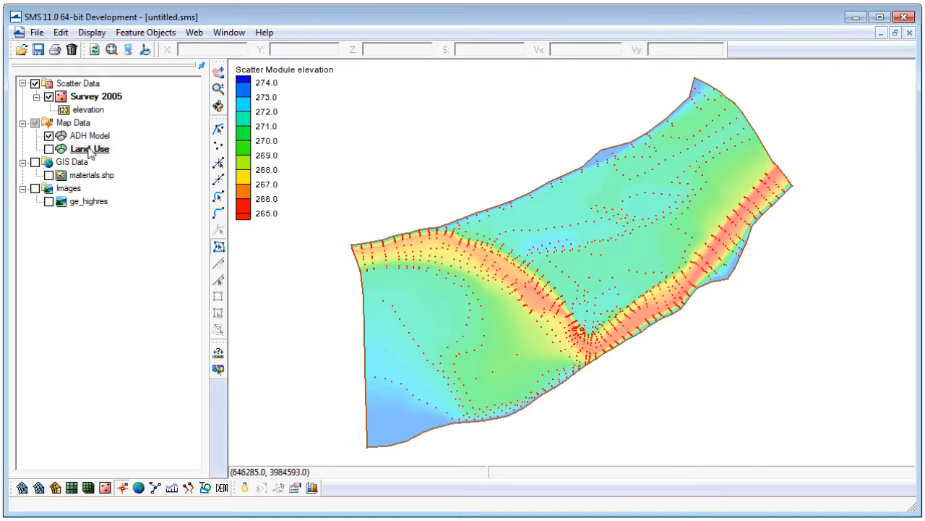
pyautogui.click(92, 137)
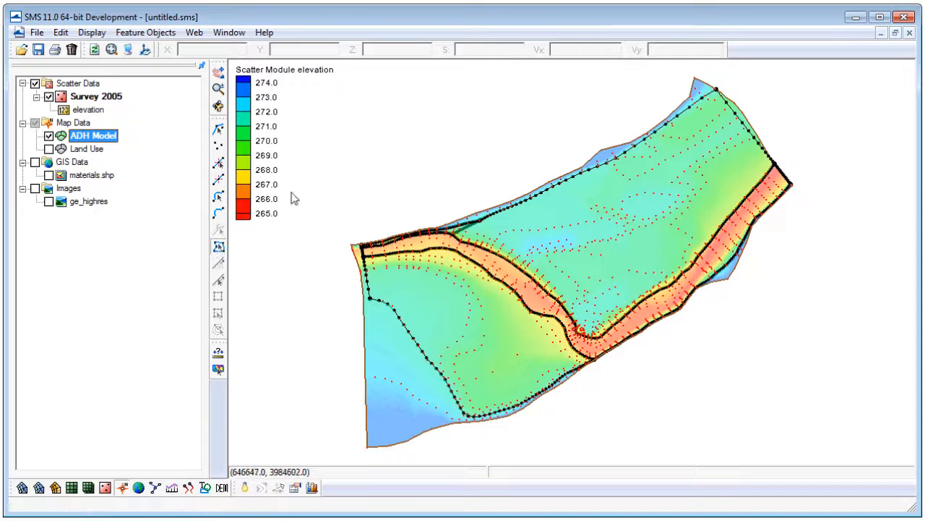
# Assign the Paving mesh type and Scatter Set bathymetry to all four ADH Model polygons, using linear interpolation from the Survey 2005 elevation.
pyautogui.moveTo(295, 75); pyautogui.dragTo(862, 448)
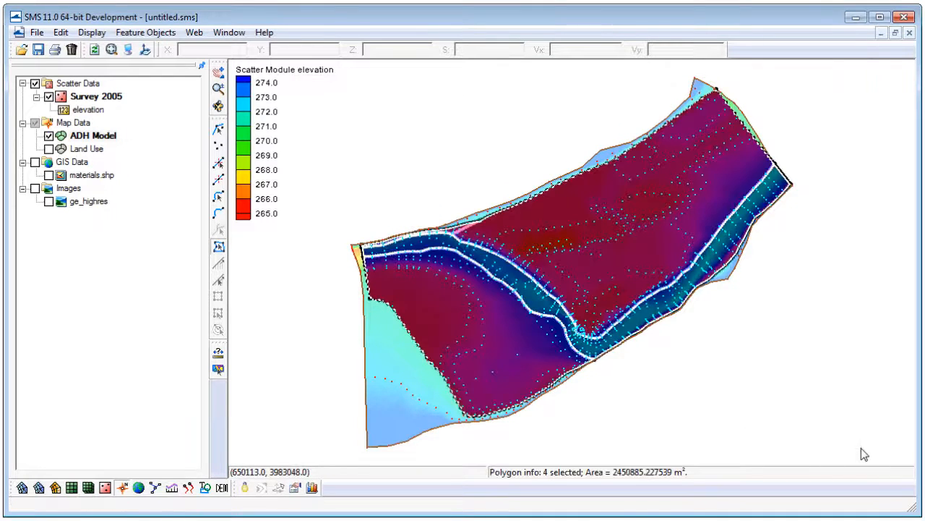
pyautogui.rightClick(566, 200)
pyautogui.click(634, 227)
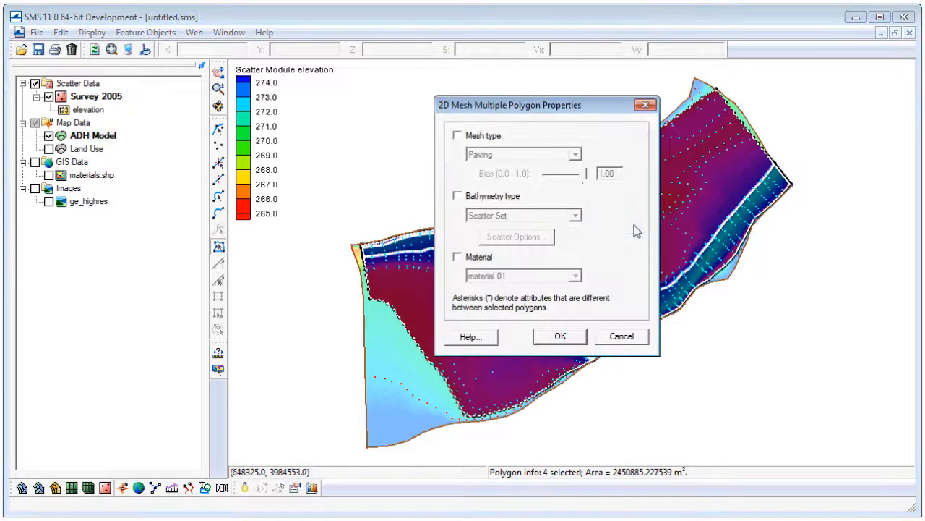
pyautogui.click(483, 141)
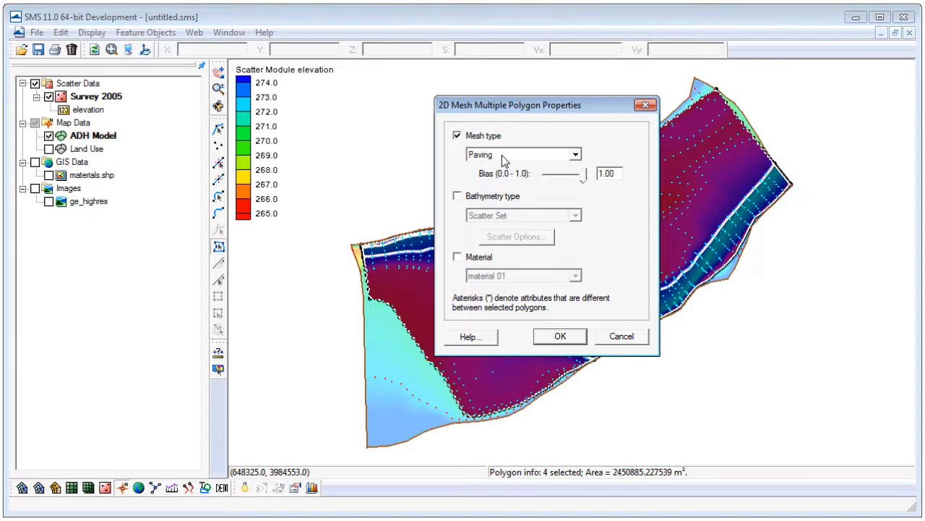
pyautogui.click(488, 201)
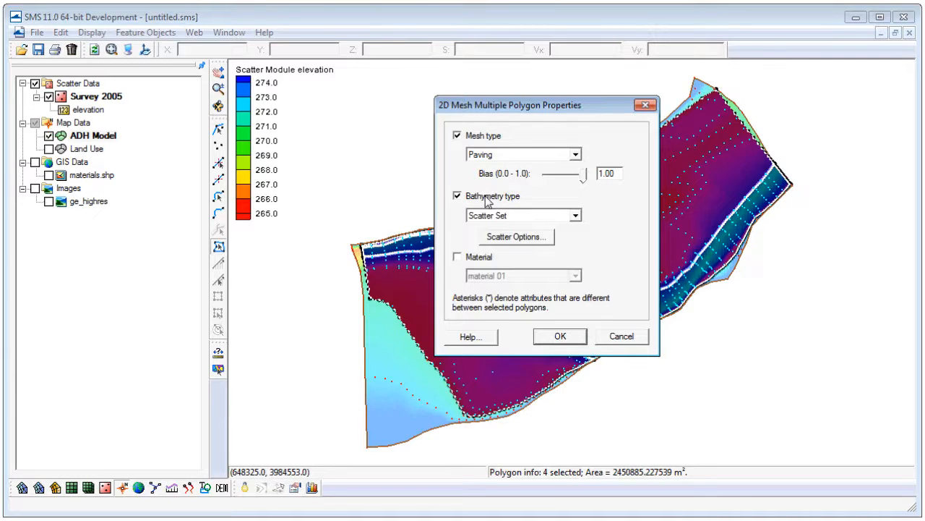
pyautogui.click(521, 242)
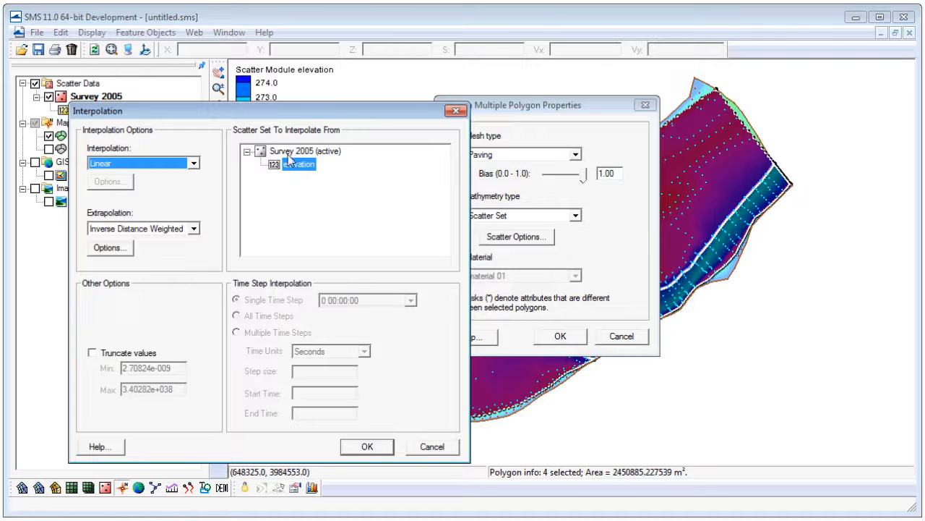
pyautogui.click(365, 447)
pyautogui.click(574, 345)
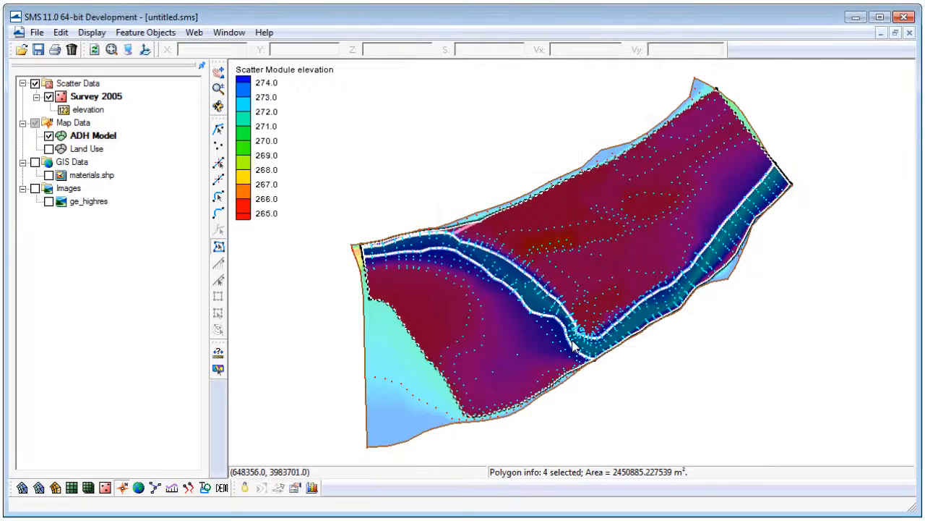
# Generate a 2D mesh from the ADH Model coverage, using Land Use as the area coverage.
pyautogui.click(143, 32)
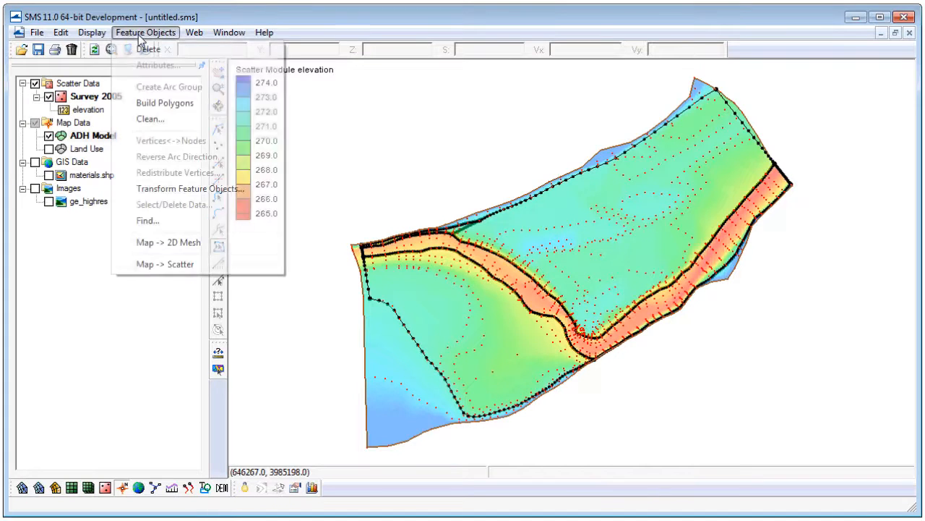
pyautogui.click(193, 247)
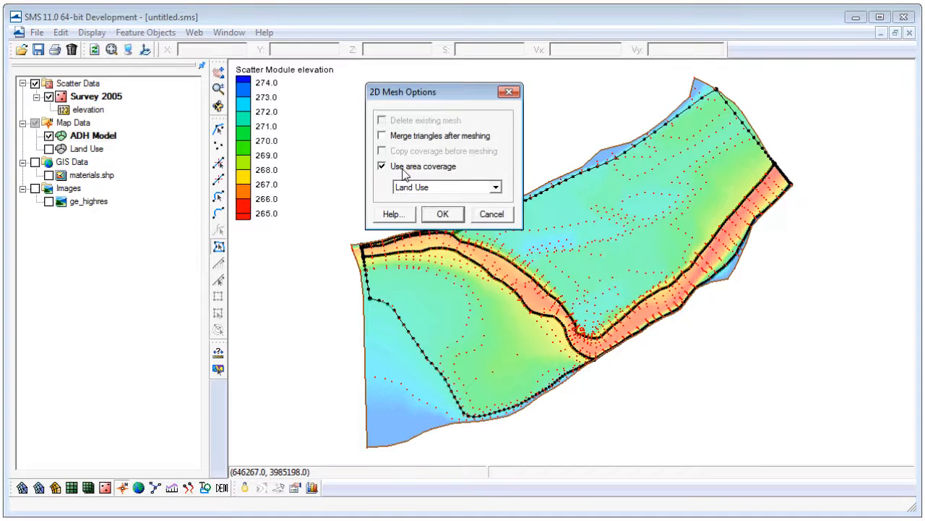
pyautogui.click(434, 190)
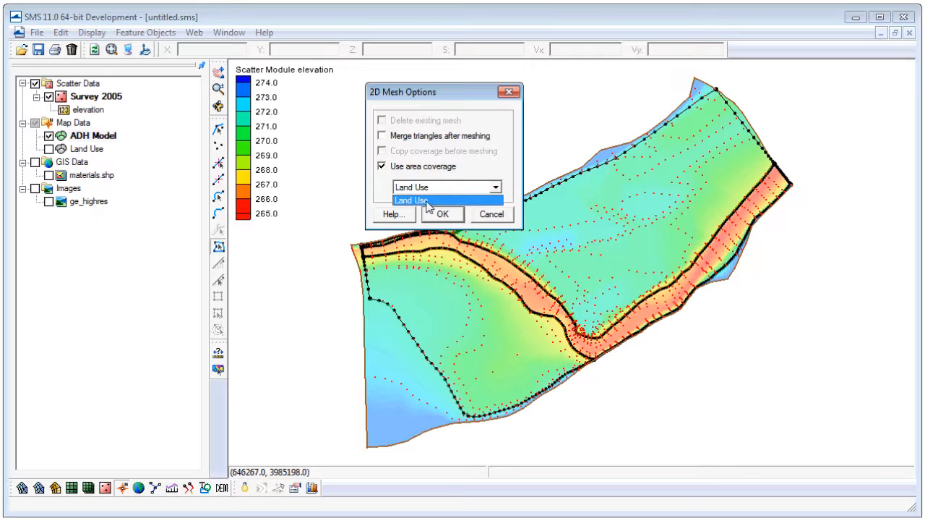
pyautogui.click(429, 205)
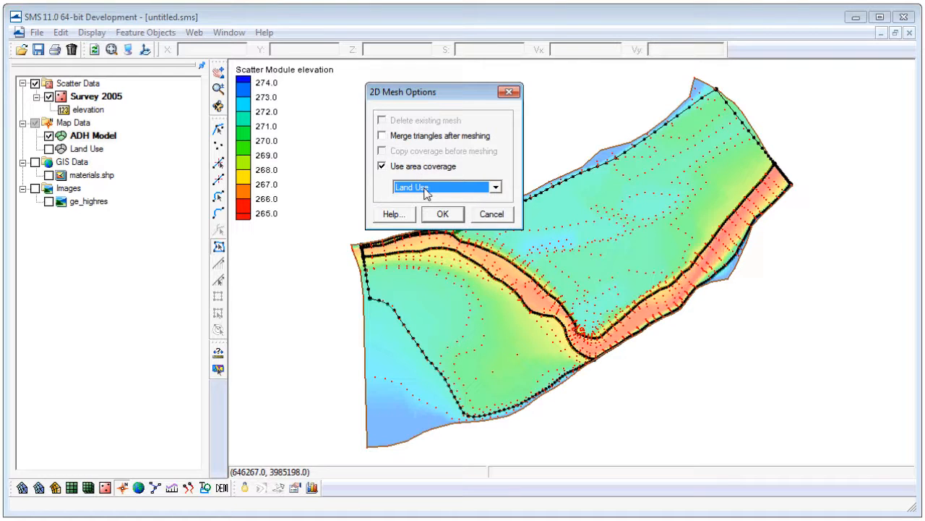
pyautogui.click(444, 215)
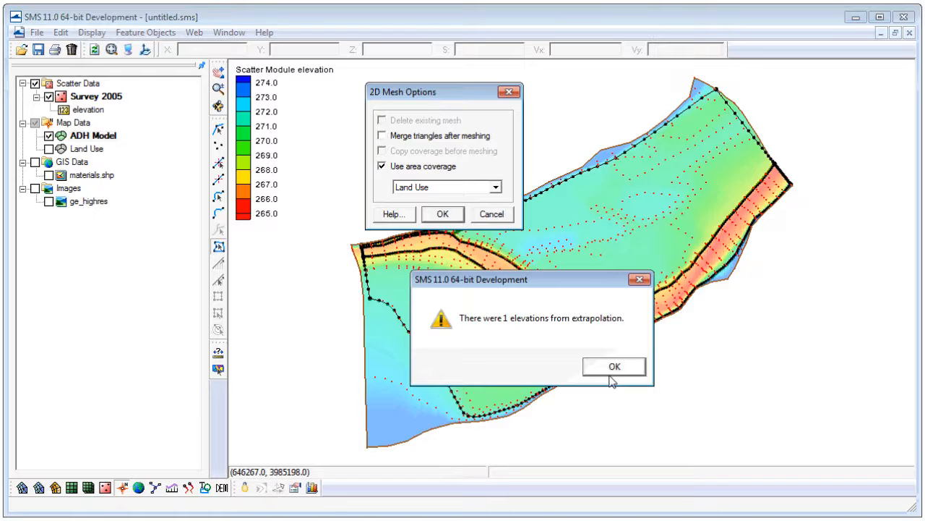
pyautogui.click(613, 367)
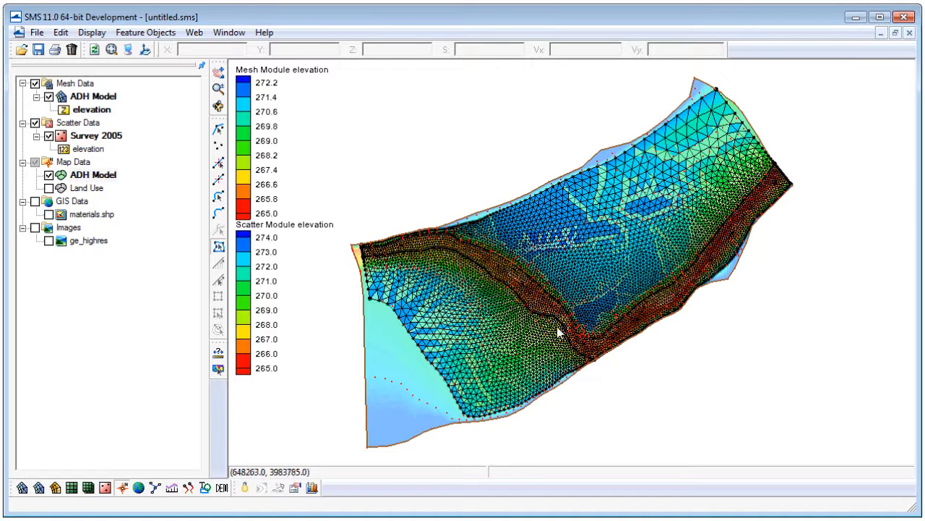
# Hide the Survey 2005 scatter set and the ADH Model coverage, and make the mesh data active.
pyautogui.click(49, 135)
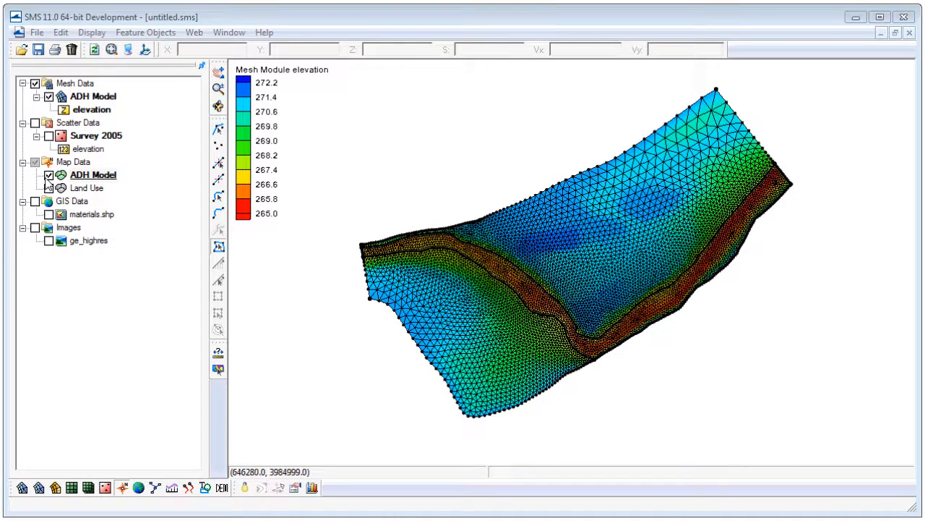
pyautogui.click(48, 176)
pyautogui.click(76, 84)
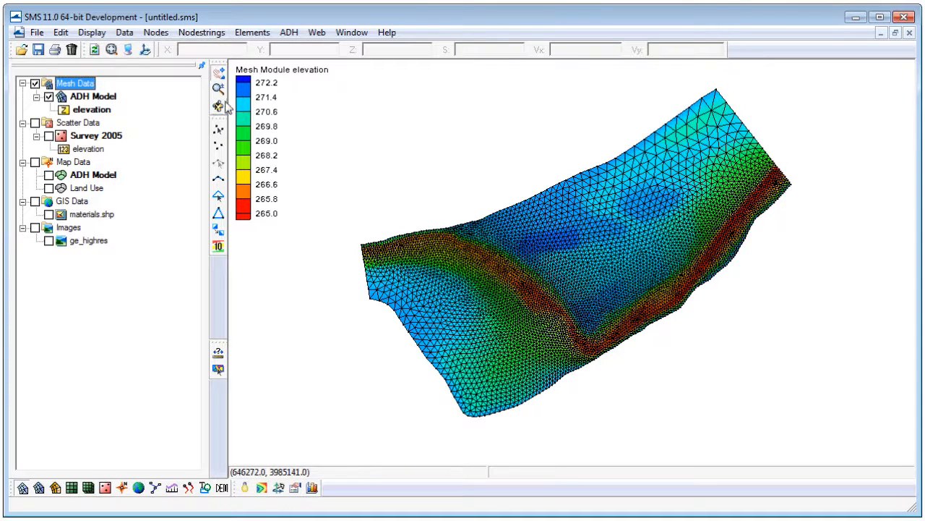
# Turn off contours and turn on materials in the 2D mesh display.
pyautogui.click(129, 49)
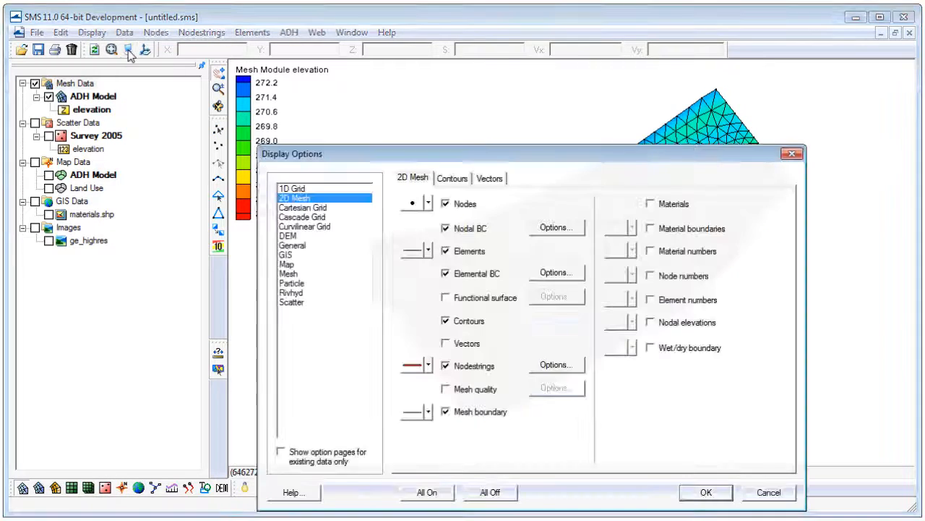
pyautogui.click(478, 325)
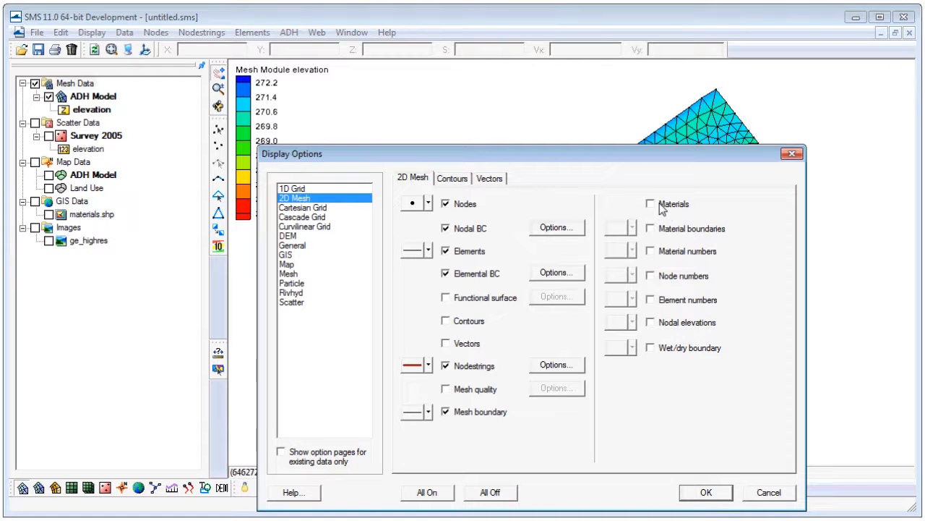
pyautogui.click(706, 493)
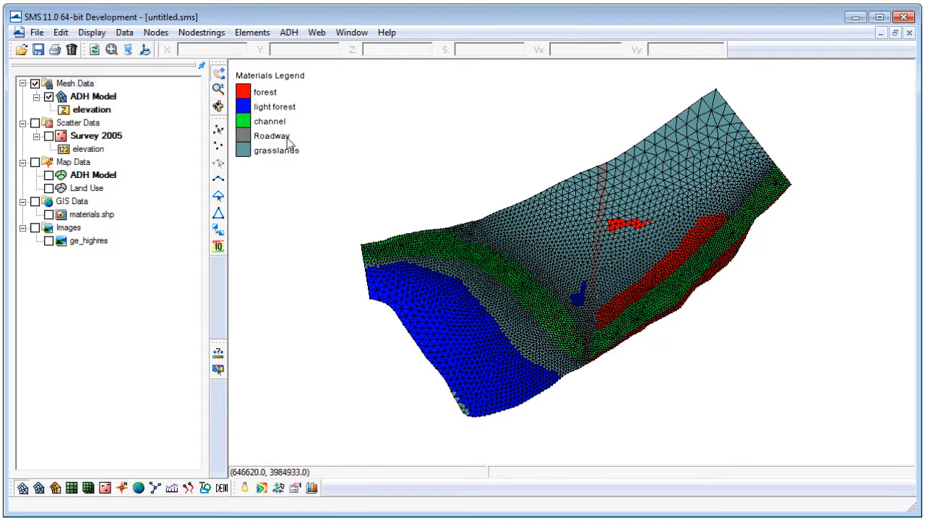
# Set the Manning's n roughness to 0.03 for channel, 0.1 for forest, 0.06 for grasslands, 0.08 for light forest and 0.02 for Roadway.
pyautogui.click(290, 33)
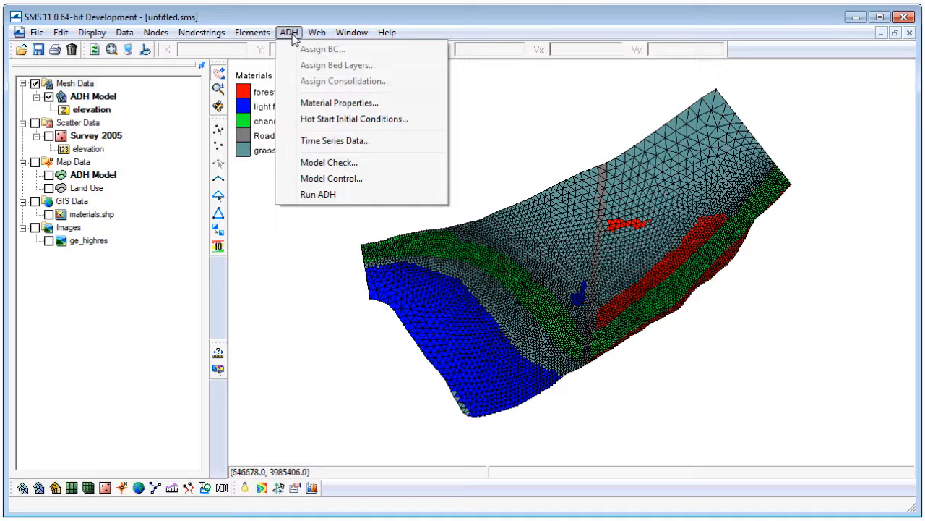
pyautogui.click(318, 103)
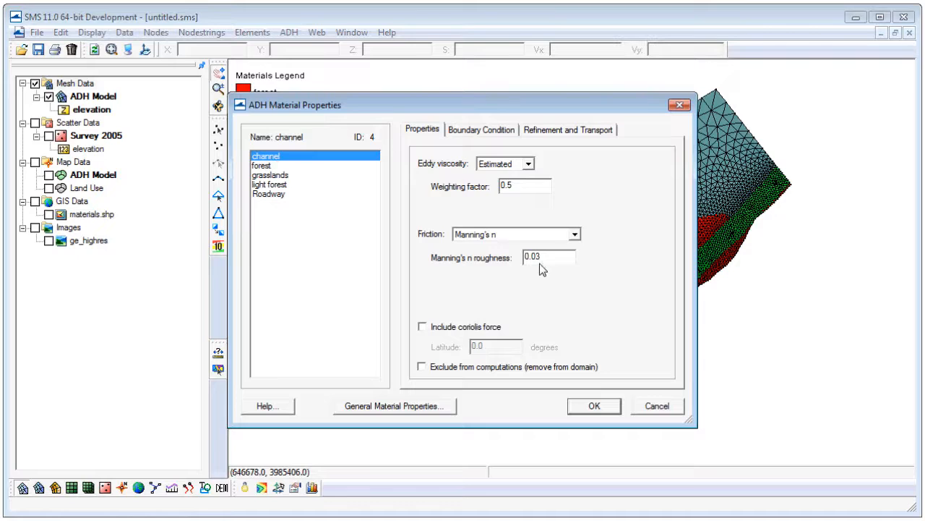
pyautogui.click(267, 167)
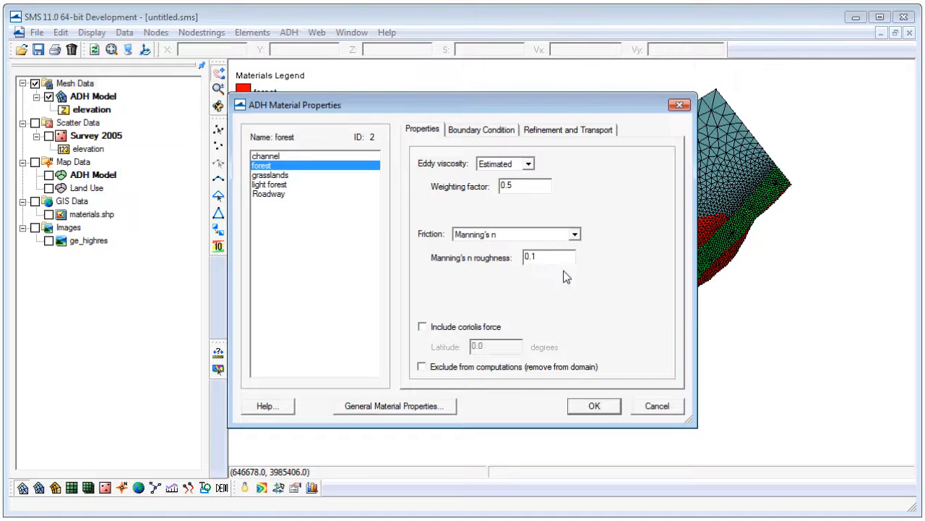
pyautogui.click(282, 178)
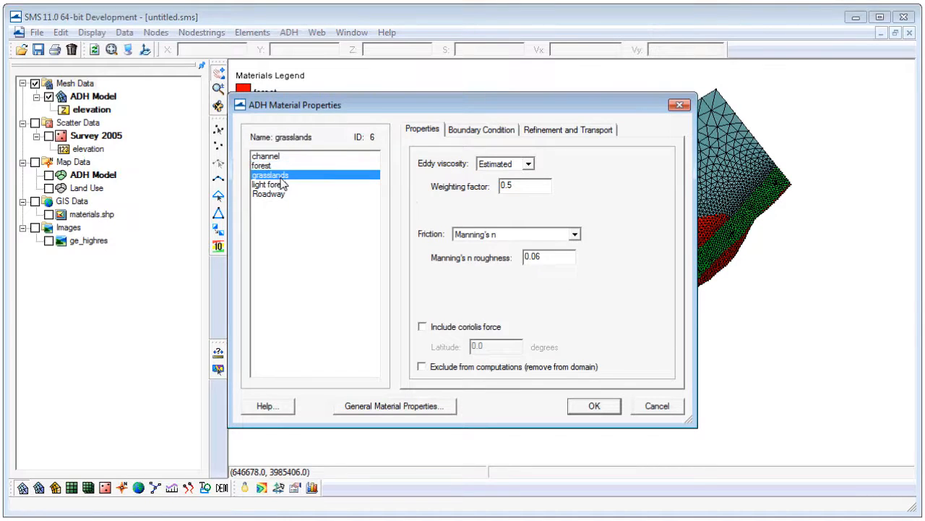
pyautogui.click(277, 186)
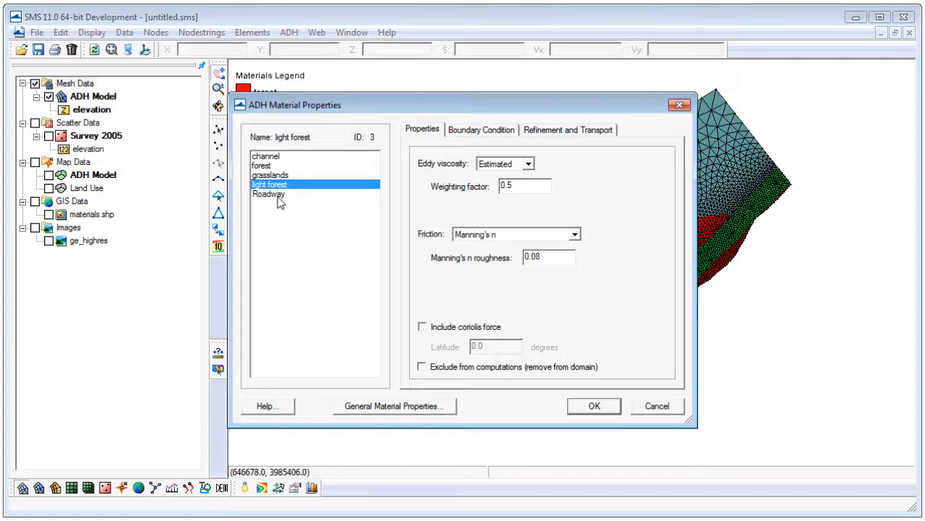
pyautogui.click(279, 196)
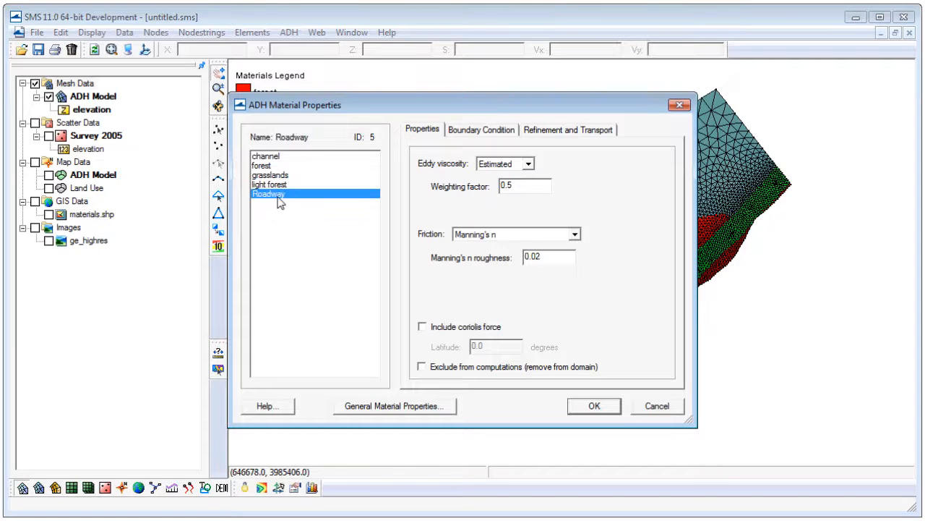
pyautogui.click(593, 406)
# Switch the 2D mesh display from materials back to contours.
pyautogui.click(128, 49)
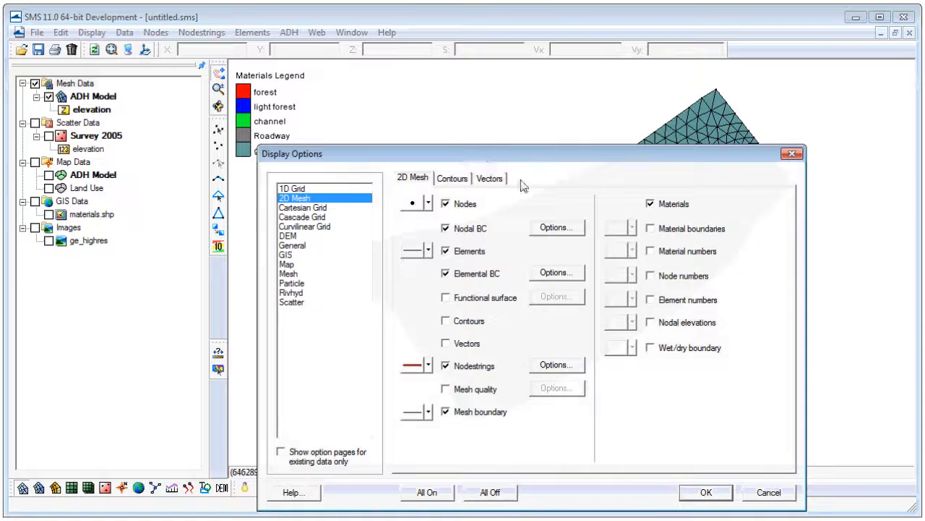
pyautogui.click(446, 320)
pyautogui.click(702, 499)
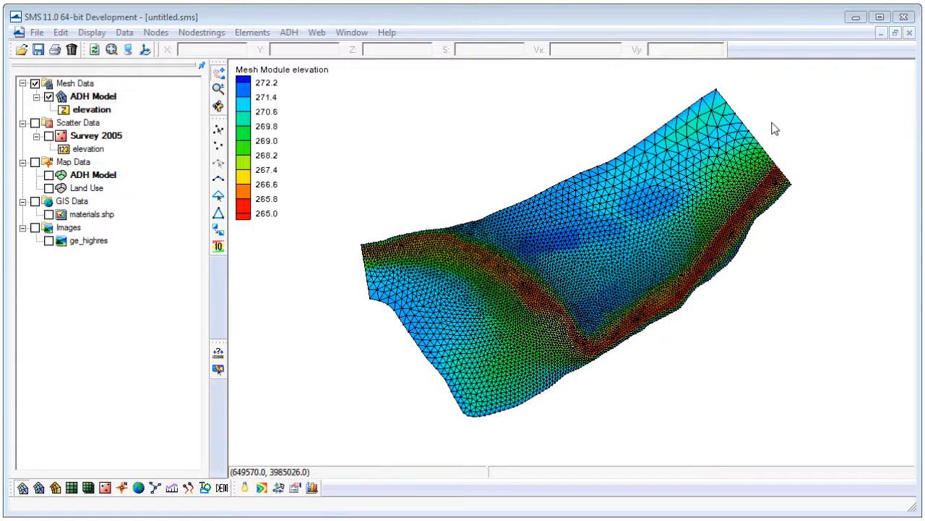
# Create one nodestring along the straight western edge of the mesh and another along its straight northeastern edge.
pyautogui.click(218, 192)
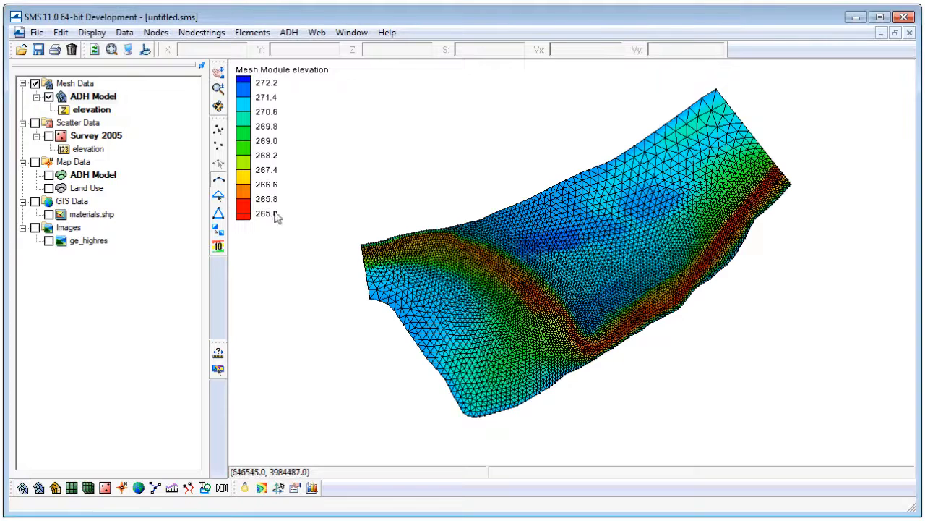
pyautogui.click(370, 301)
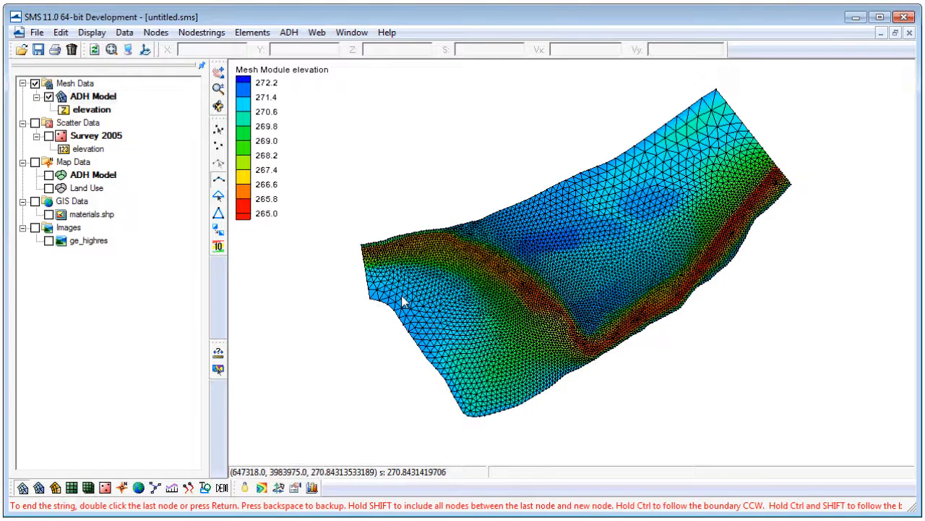
pyautogui.doubleClick(363, 250)
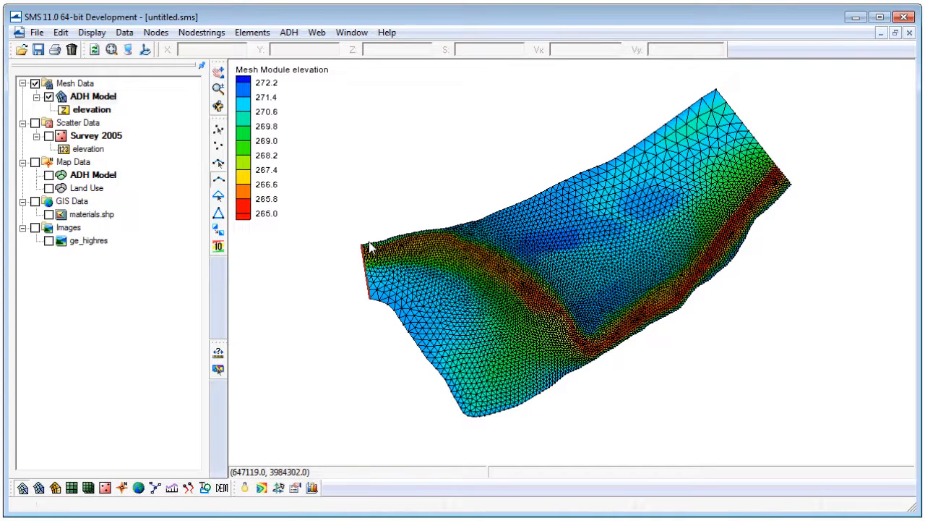
pyautogui.click(793, 186)
pyautogui.doubleClick(717, 91)
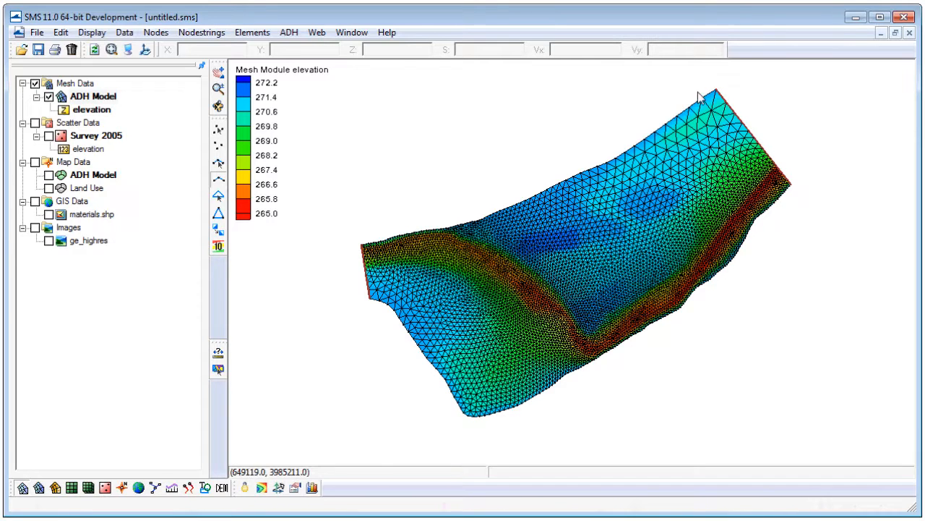
# Select the western nodestring and set its flow boundary condition type to Total discharge.
pyautogui.click(218, 163)
pyautogui.moveTo(347, 258); pyautogui.dragTo(369, 293)
pyautogui.rightClick(364, 272)
pyautogui.moveTo(433, 304)
pyautogui.click(529, 296)
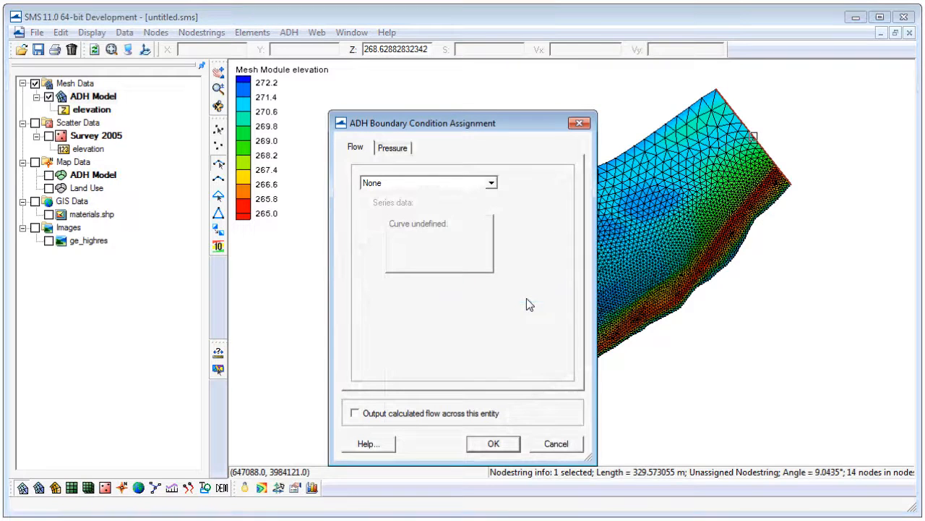
pyautogui.click(410, 184)
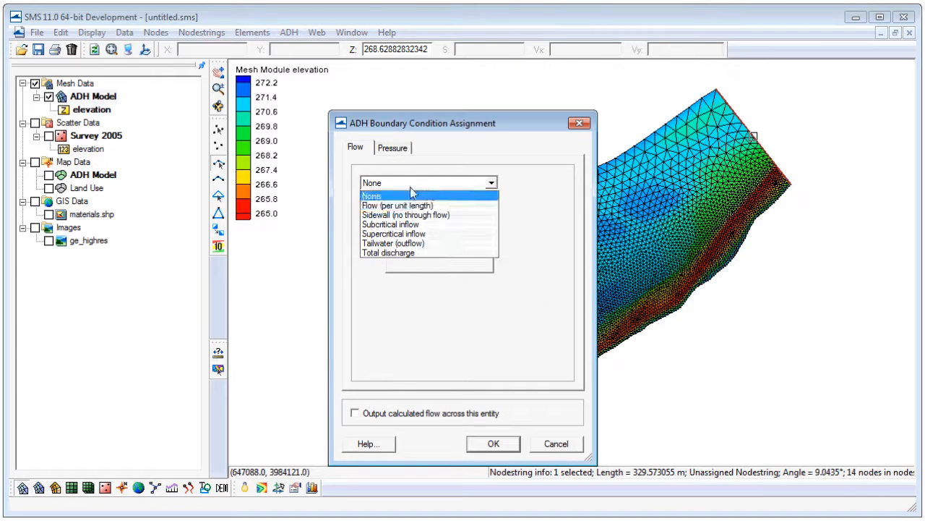
pyautogui.click(417, 253)
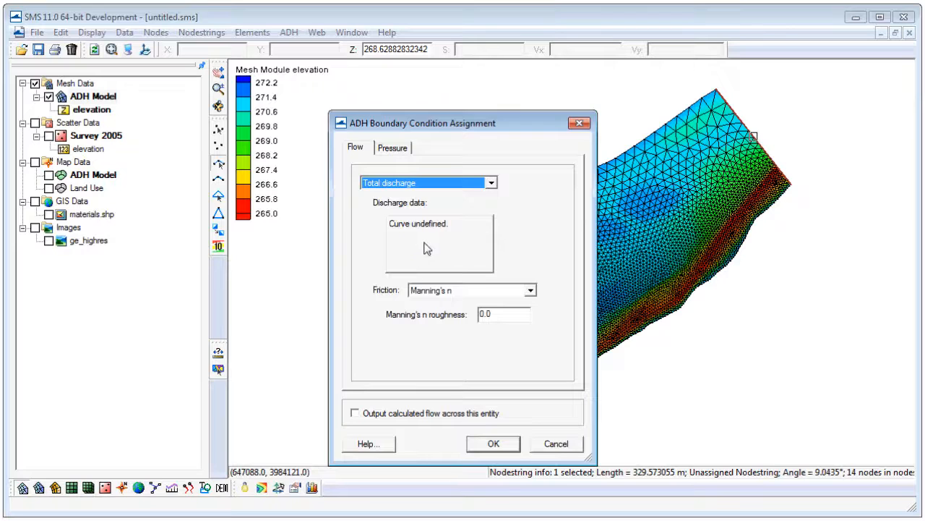
# Create a new discharge time series curve named Inflow BC for the western boundary.
pyautogui.click(426, 249)
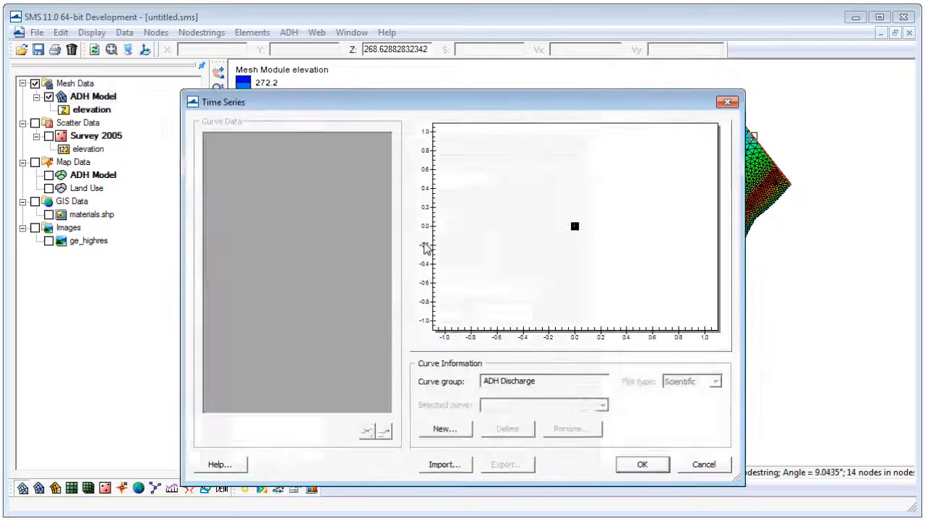
pyautogui.click(444, 428)
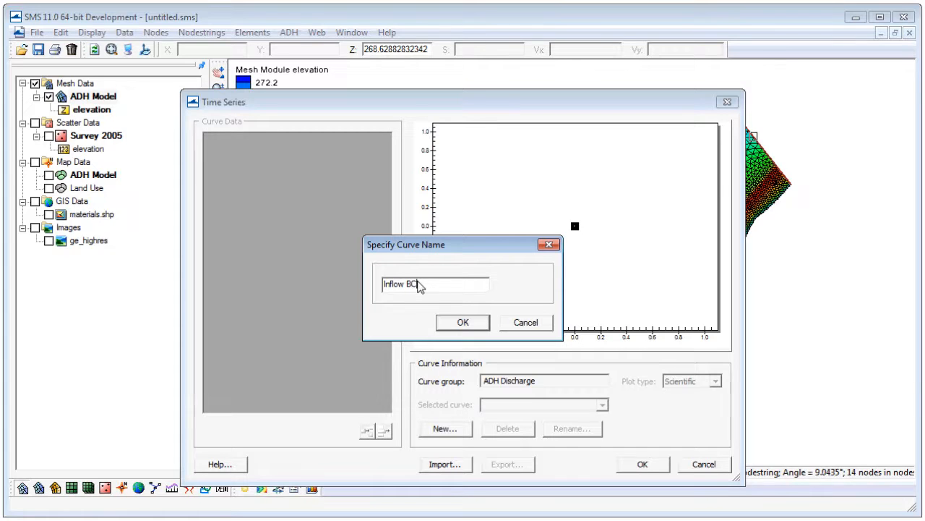
pyautogui.click(462, 324)
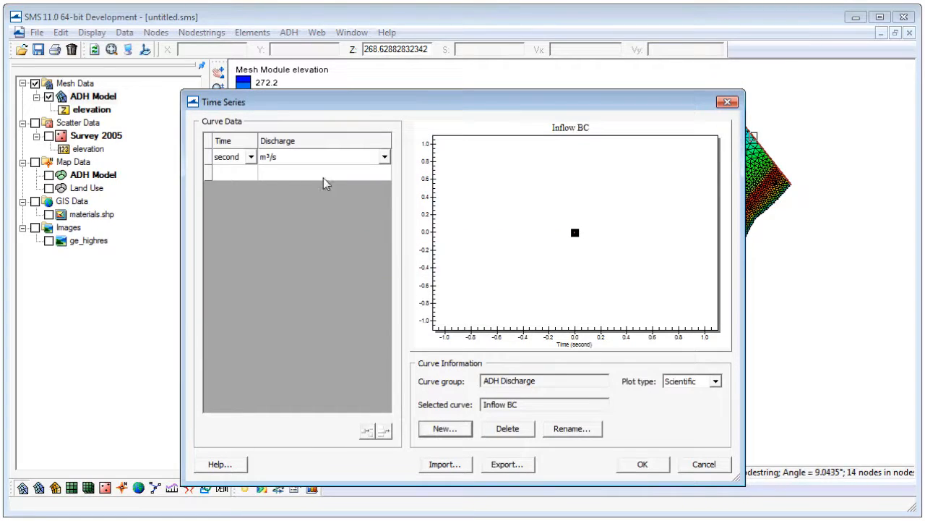
# Set the Inflow BC curve's time unit to hours and enter a first row of 0 hours with a discharge of 2000 m³/s.
pyautogui.click(250, 157)
pyautogui.click(235, 189)
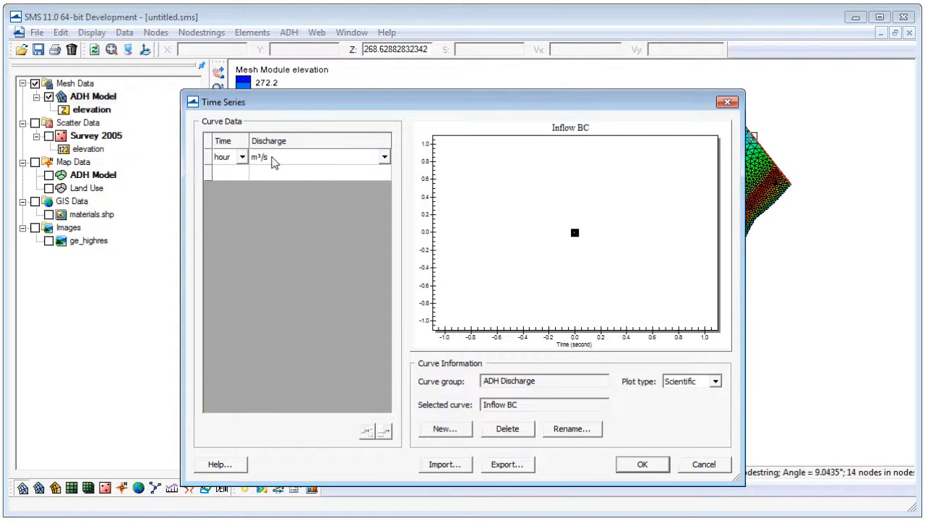
pyautogui.click(226, 172)
pyautogui.write('0')
pyautogui.press('Tab')
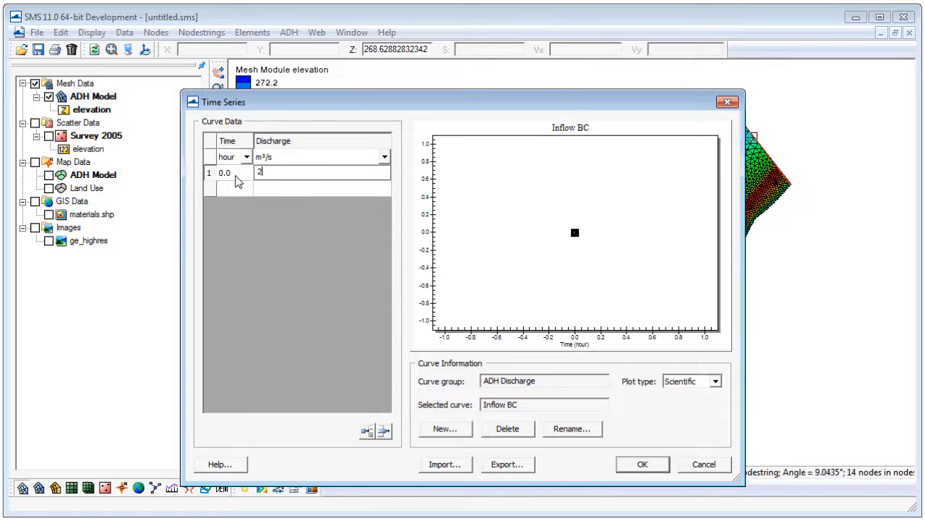
pyautogui.press('Tab')
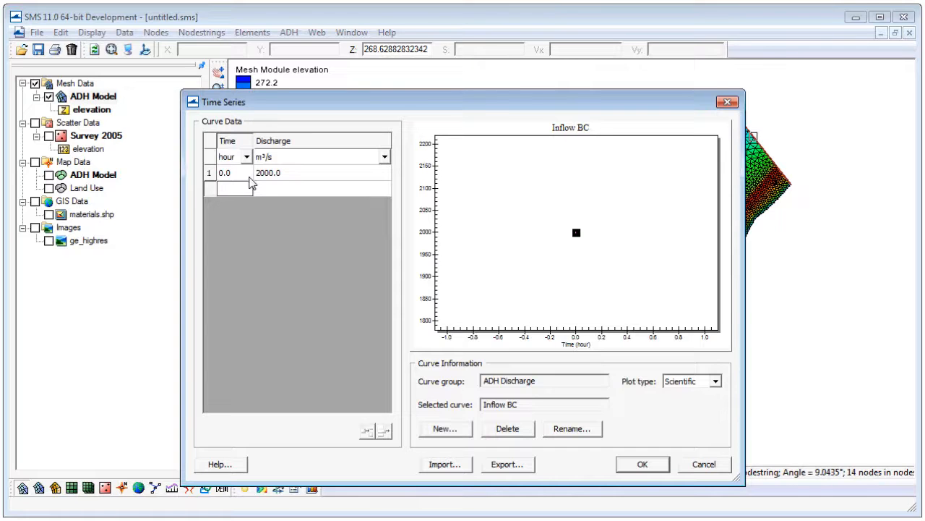
# Switch to the AdH_bc.xls workbook in Excel and copy the time and flow values in A2:B7.
pyautogui.hotkey('alt', 'Tab')
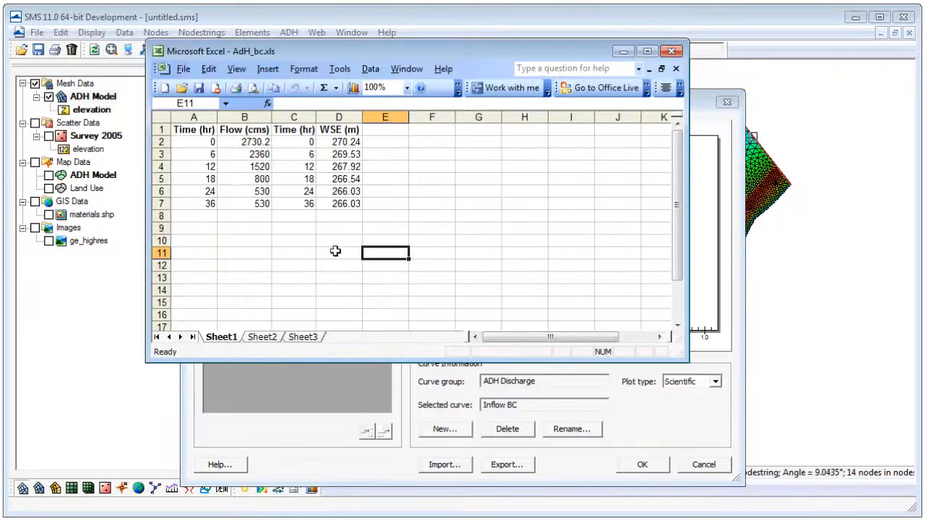
pyautogui.click(198, 141)
pyautogui.moveTo(198, 141); pyautogui.dragTo(258, 195)
pyautogui.rightClick(259, 195)
pyautogui.click(305, 222)
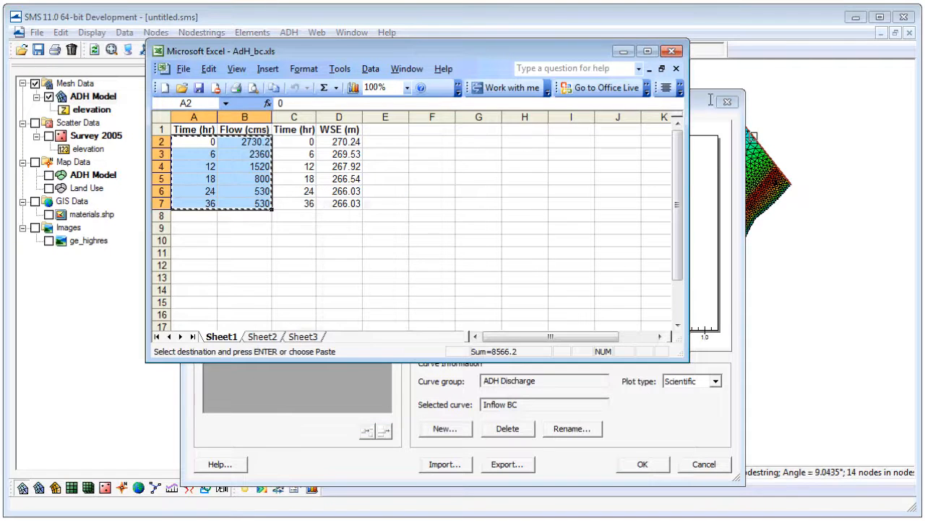
# Back in SMS, paste the copied values over the Inflow BC curve's data and accept the western boundary condition.
pyautogui.hotkey('alt', 'Tab')
pyautogui.click(235, 174)
pyautogui.rightClick(235, 174)
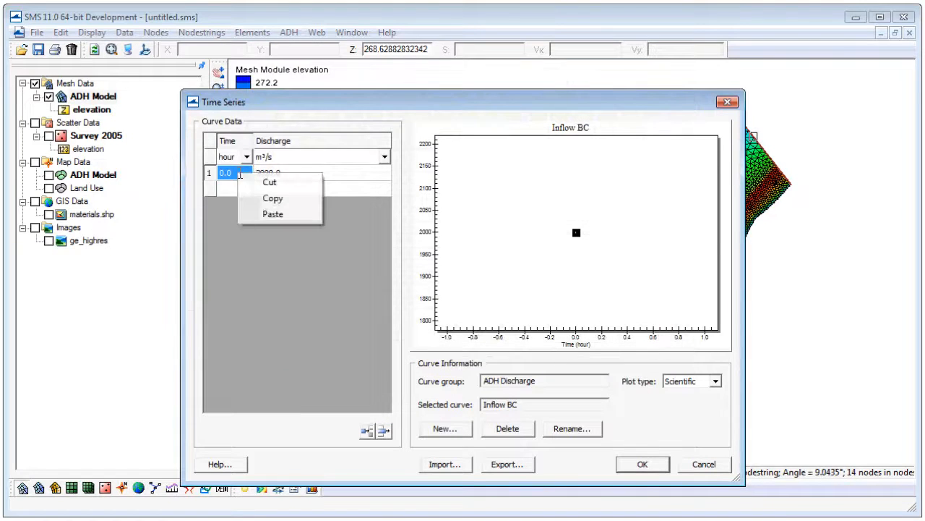
pyautogui.click(287, 215)
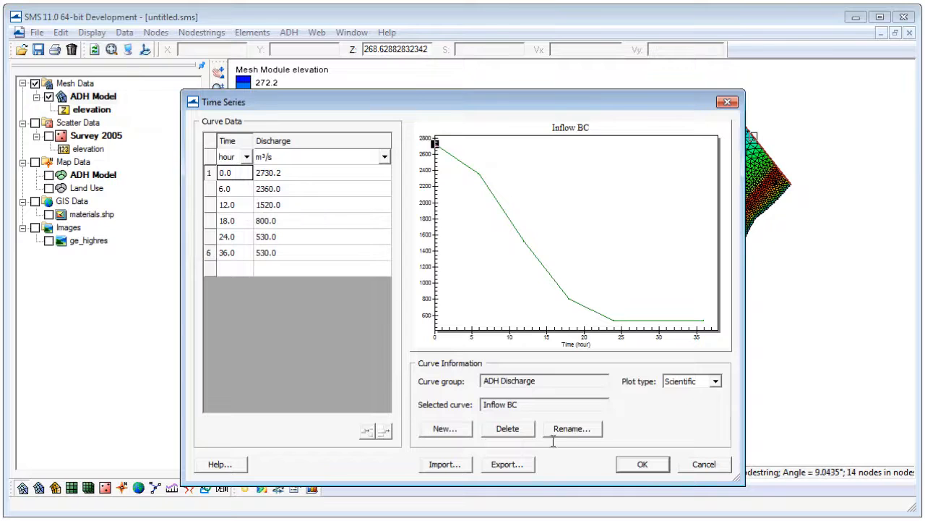
pyautogui.click(642, 464)
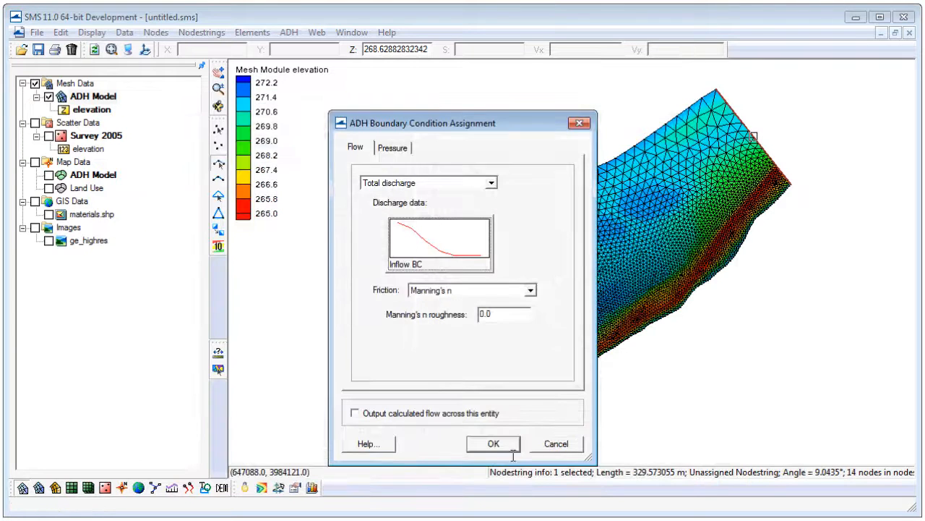
pyautogui.click(493, 444)
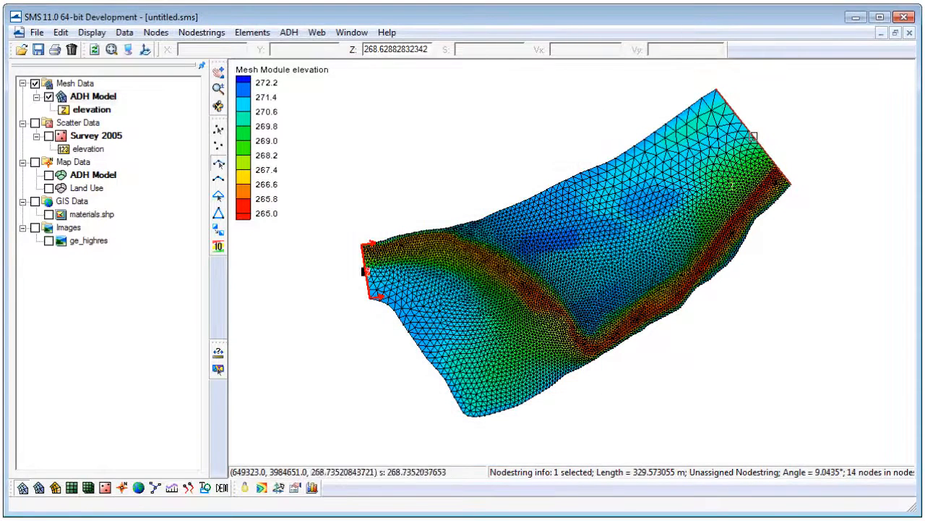
# Select the northeastern nodestring and set its flow boundary condition type to Tailwater (outflow).
pyautogui.click(754, 136)
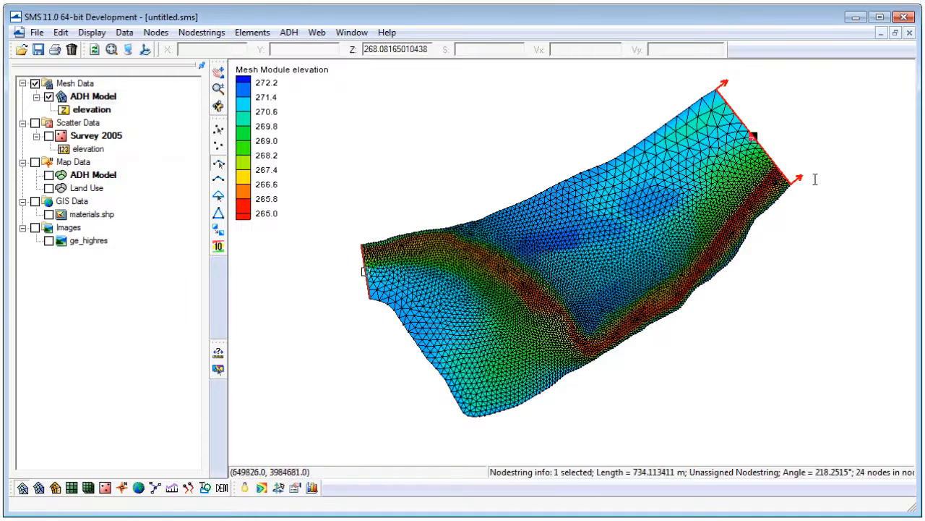
pyautogui.rightClick(754, 135)
pyautogui.moveTo(840, 159)
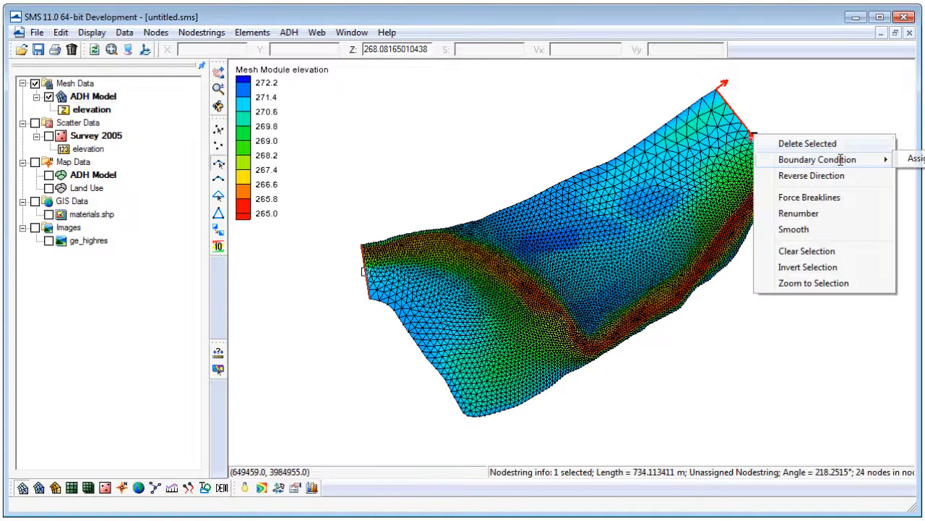
pyautogui.click(909, 159)
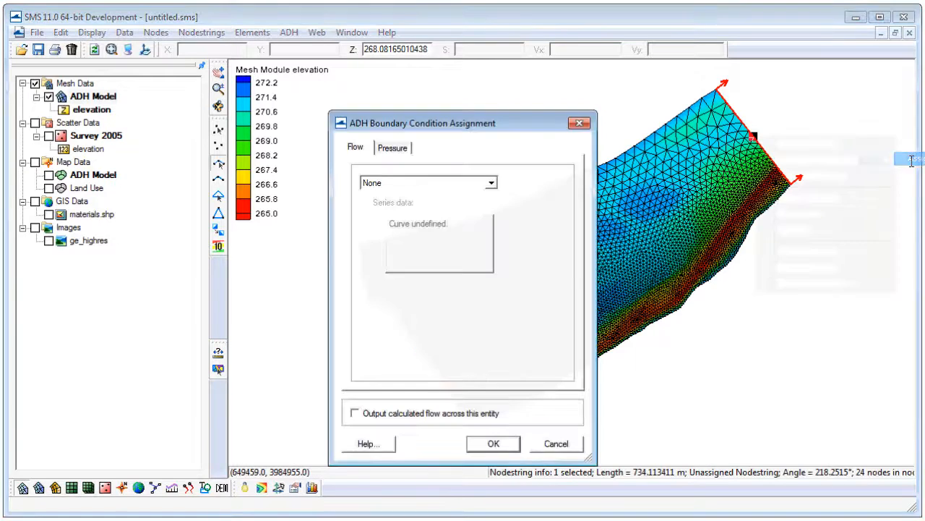
pyautogui.click(436, 182)
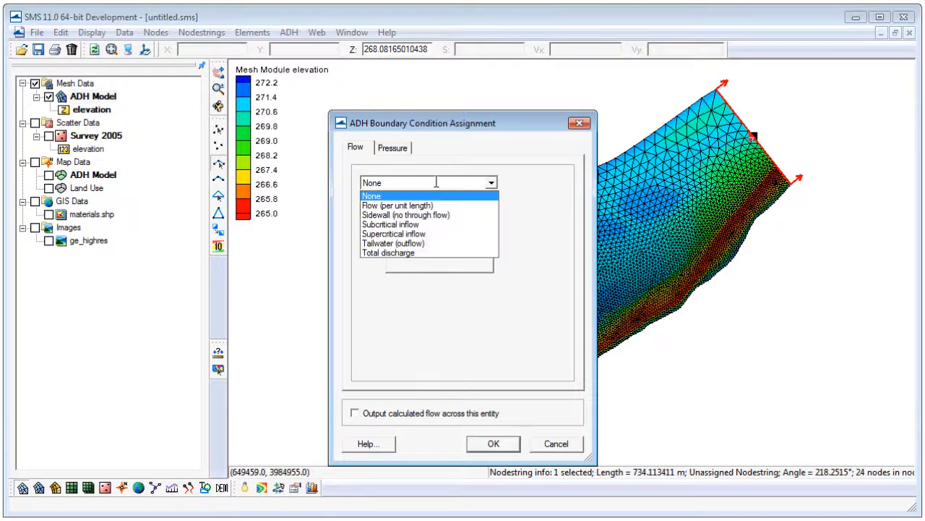
pyautogui.click(430, 248)
# Create a water surface elevation time series curve named Outflow BC with its time unit set to hours.
pyautogui.click(431, 244)
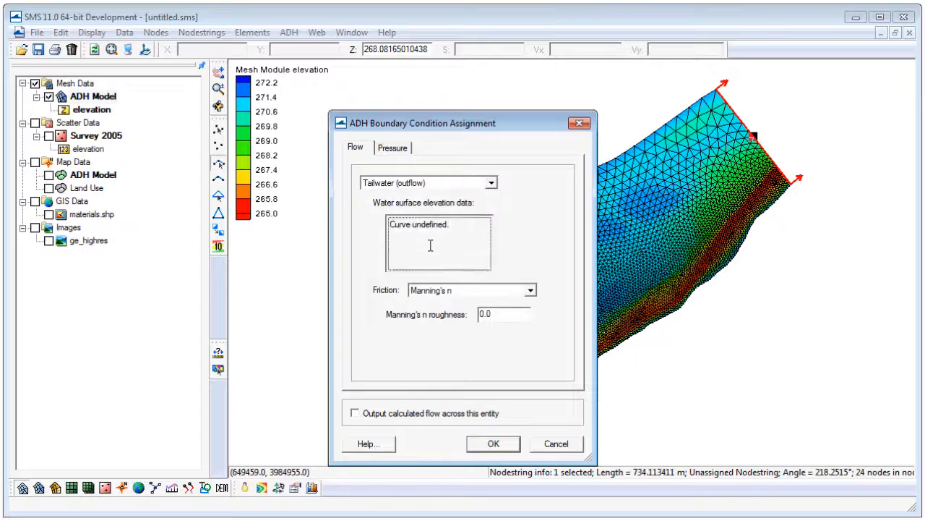
pyautogui.click(453, 425)
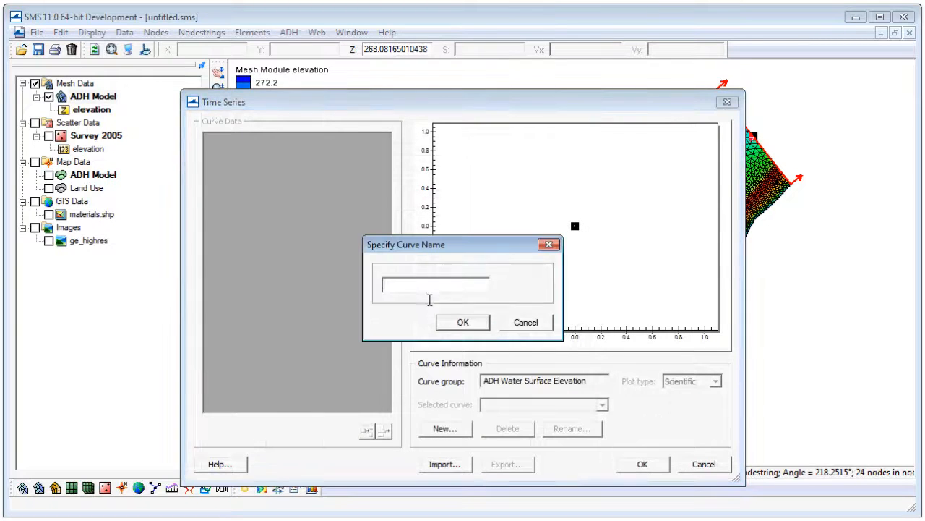
pyautogui.write('Outflow BC')
pyautogui.click(455, 319)
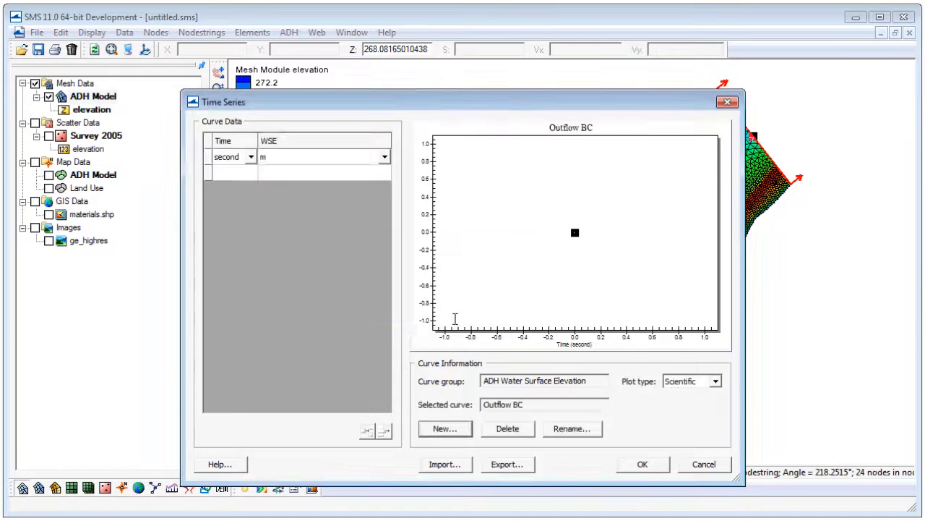
pyautogui.click(250, 158)
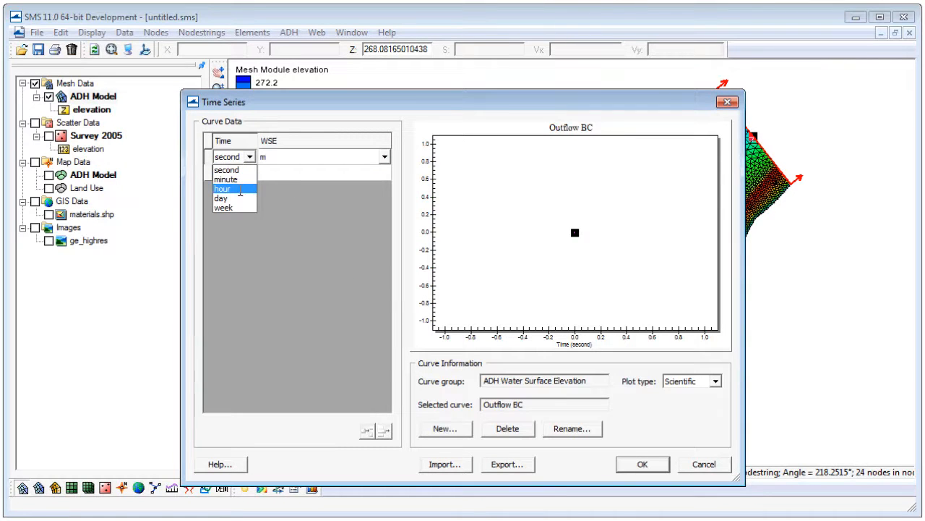
pyautogui.click(240, 189)
# Switch to the AdH_bc.xls workbook in Excel and copy the time and WSE values in C2:D7.
pyautogui.hotkey('alt', 'Tab')
pyautogui.moveTo(308, 141); pyautogui.dragTo(346, 204)
pyautogui.rightClick(339, 182)
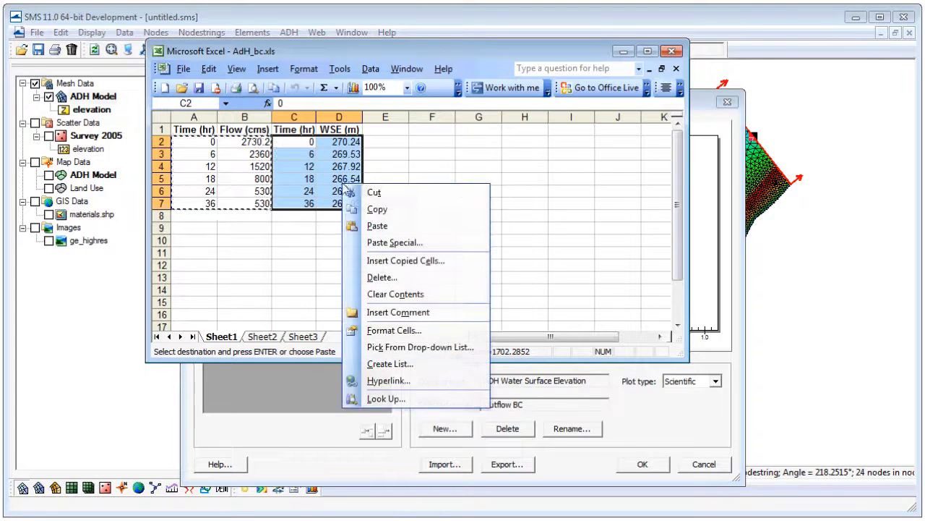
pyautogui.click(383, 207)
# Return to SMS, paste the copied values into the Outflow BC curve and accept the northeastern boundary condition.
pyautogui.hotkey('alt', 'Tab')
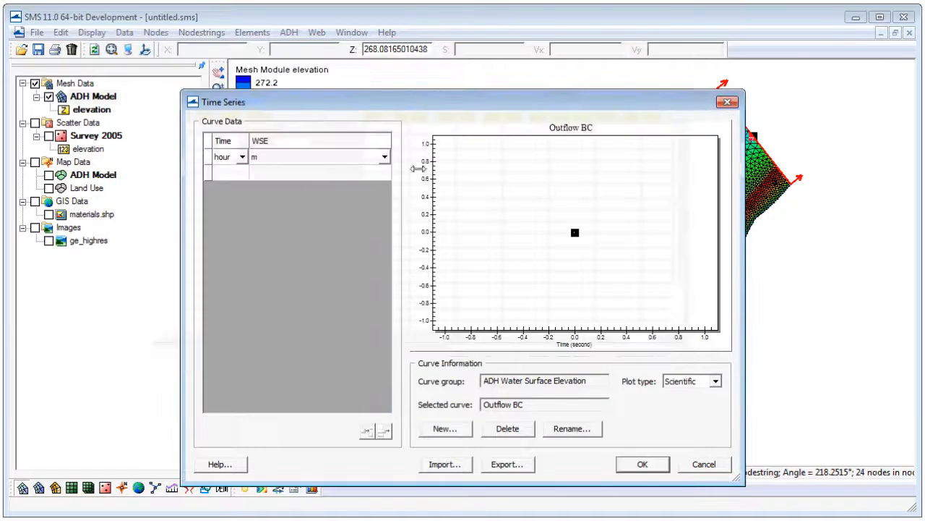
pyautogui.click(224, 173)
pyautogui.rightClick(230, 176)
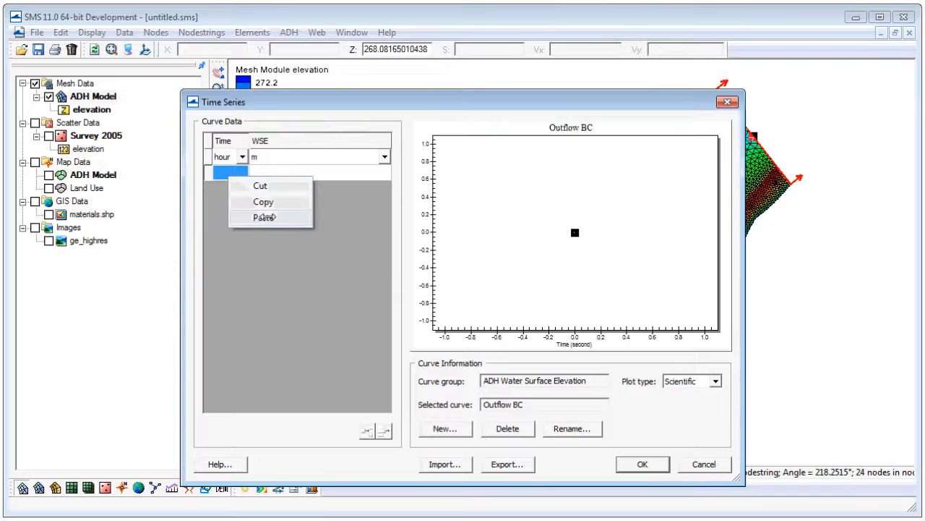
pyautogui.click(263, 217)
pyautogui.click(639, 463)
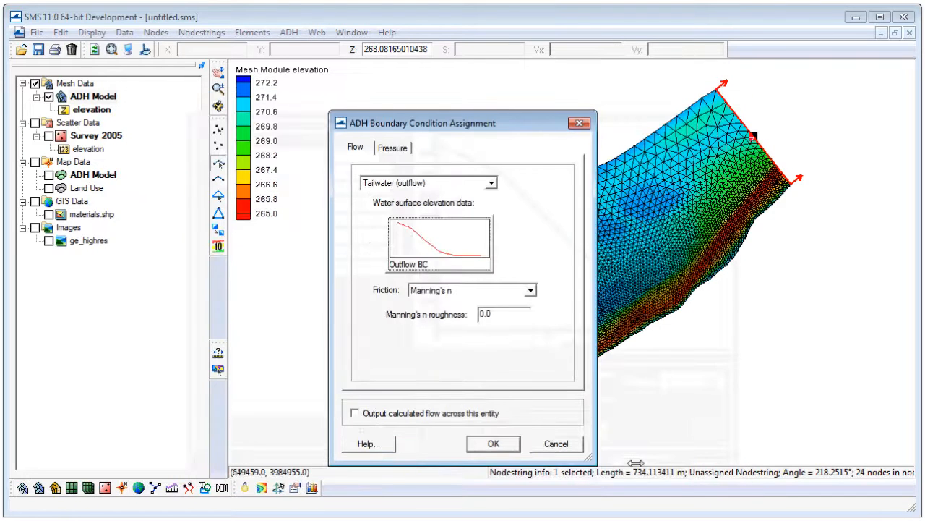
pyautogui.click(495, 444)
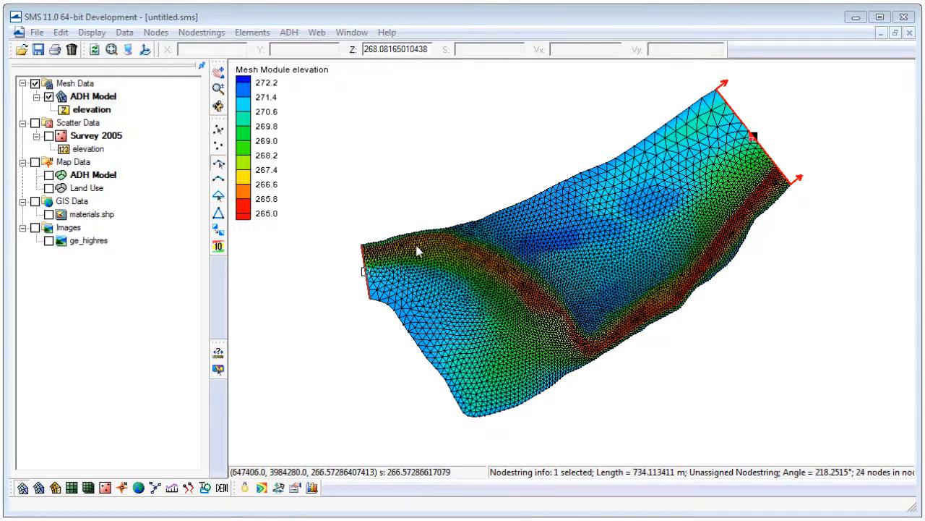
# Set the dynamic simulation's duration to 36 hours in the ADH model control.
pyautogui.click(218, 130)
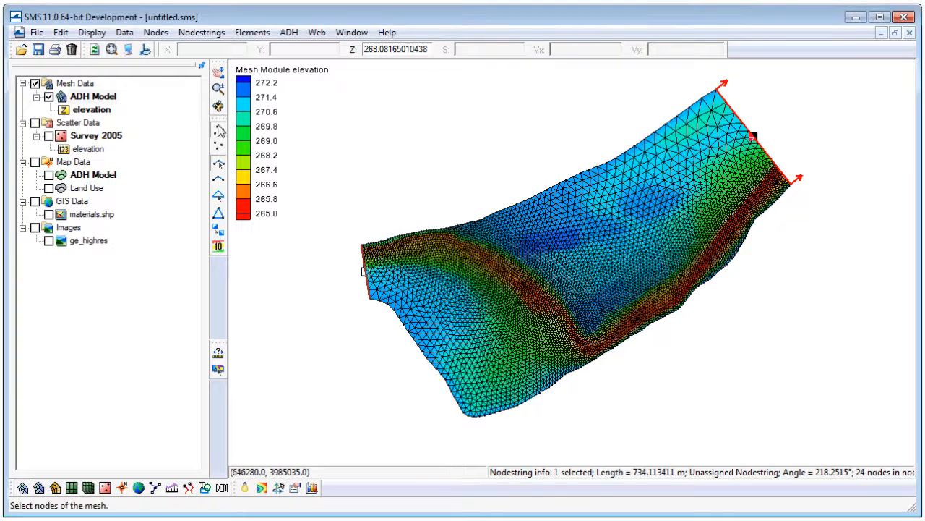
pyautogui.click(291, 34)
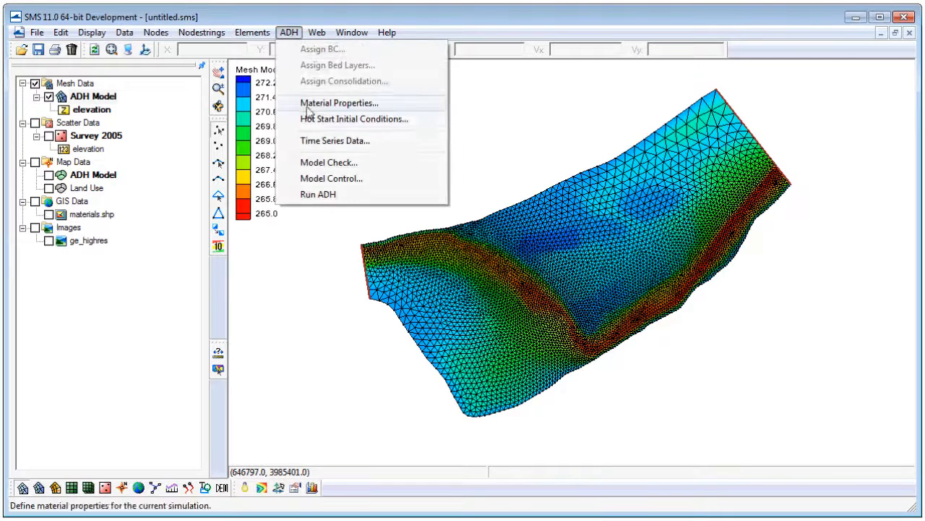
pyautogui.click(331, 178)
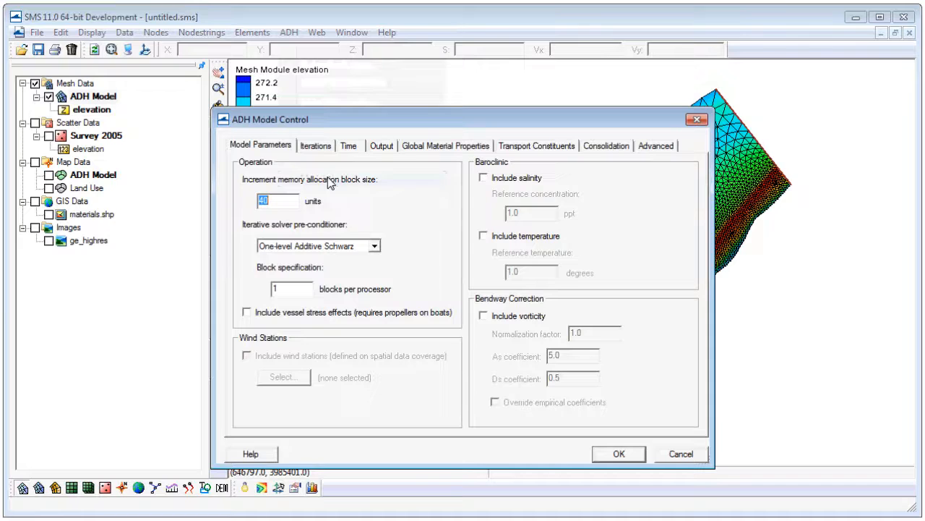
pyautogui.click(349, 147)
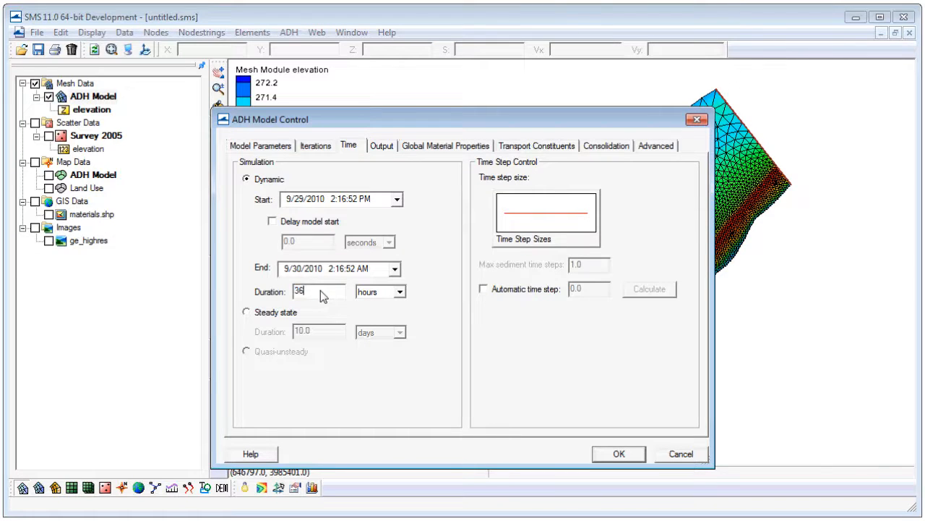
# Set the time step size to 10 minutes at both 0 and 36 hours in the Time Step Sizes curve.
pyautogui.click(527, 231)
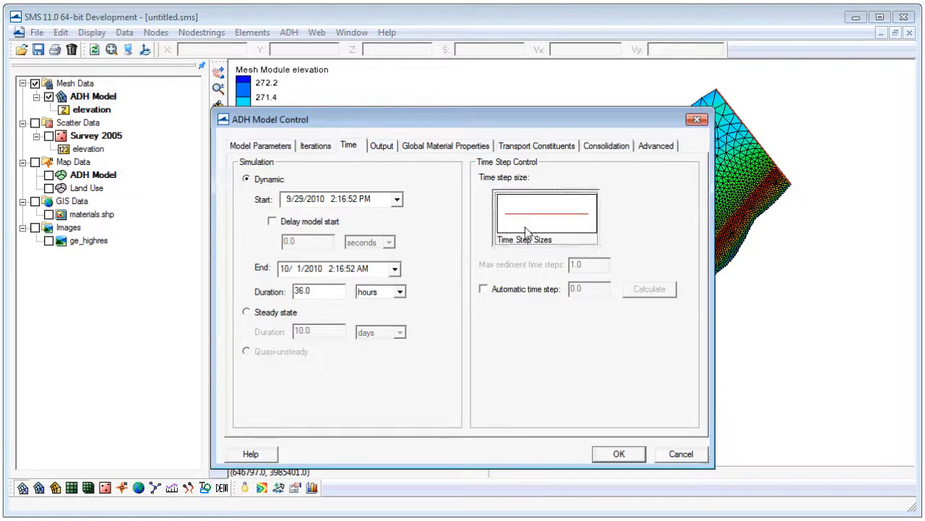
pyautogui.click(294, 175)
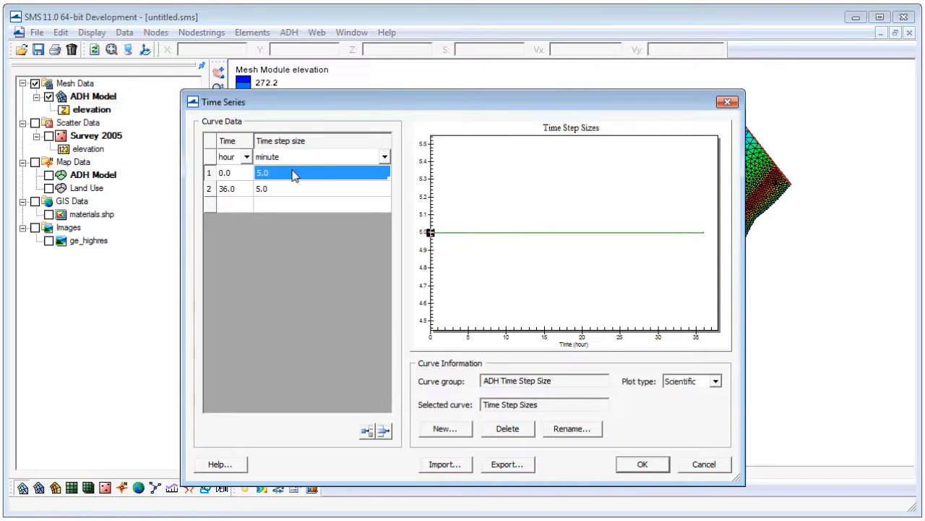
pyautogui.write('10')
pyautogui.press('Return')
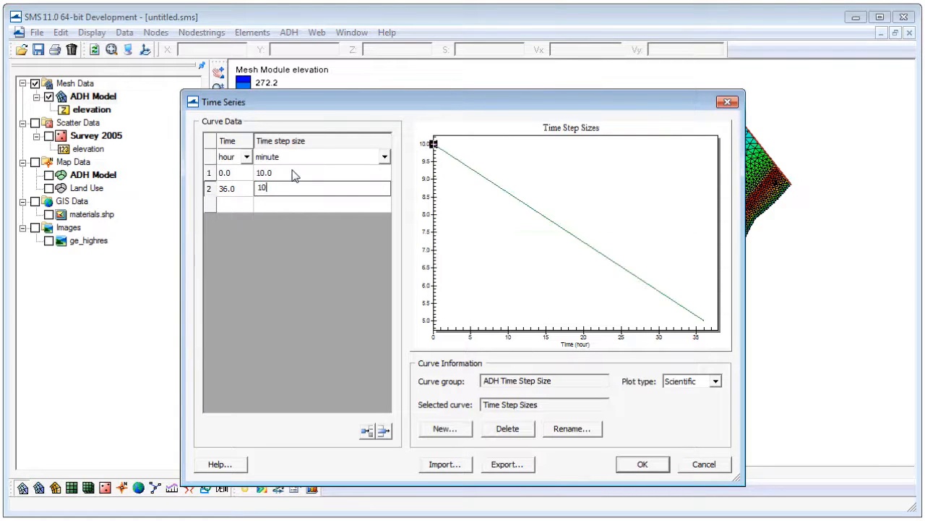
pyautogui.write('10')
pyautogui.press('Return')
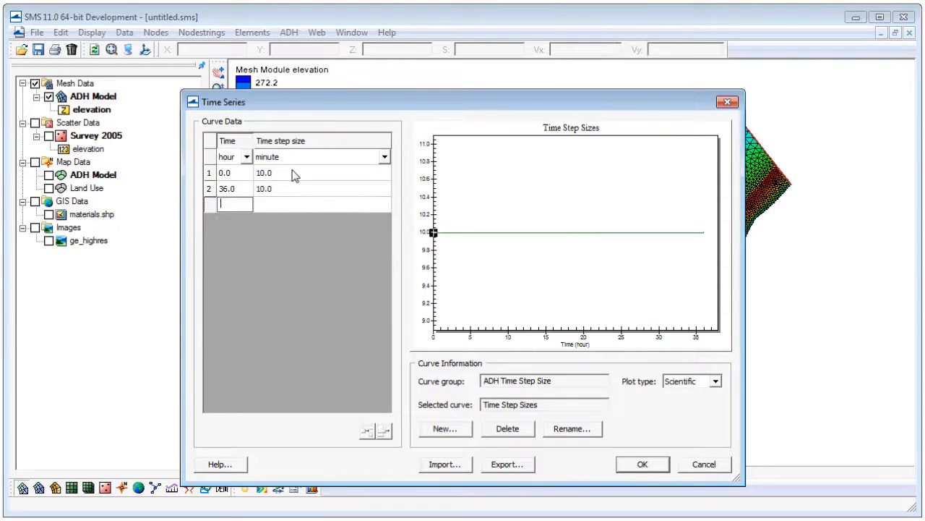
pyautogui.click(648, 468)
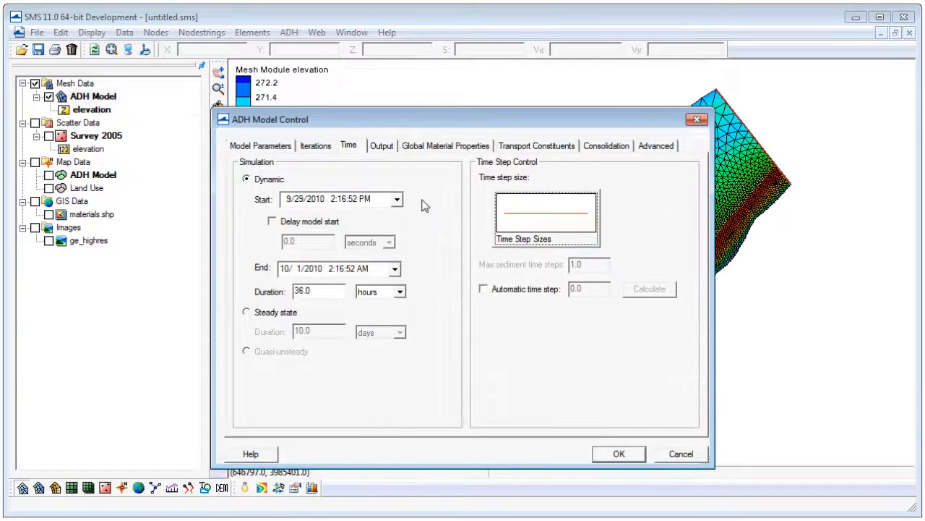
# Add output times from 0 to 36 hours at 15-minute increments in the ADH model control.
pyautogui.click(382, 146)
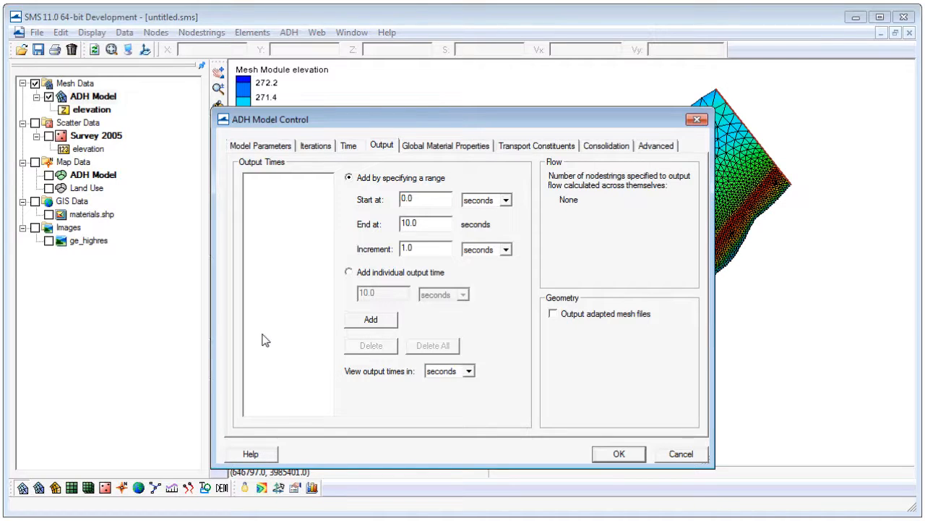
pyautogui.click(481, 203)
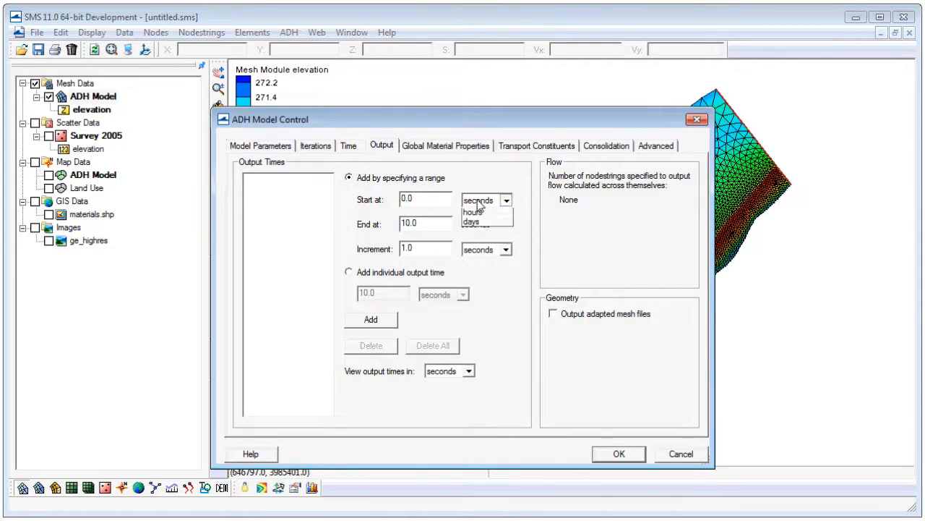
pyautogui.click(476, 232)
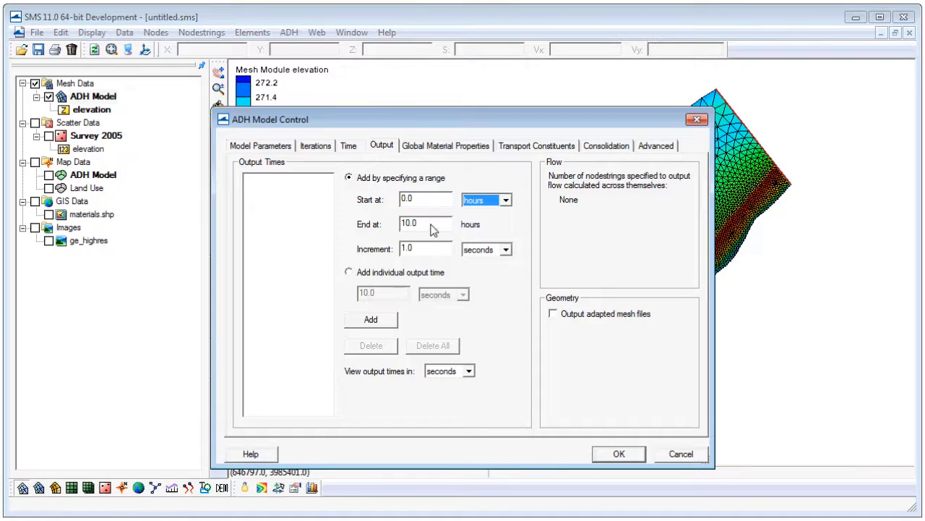
pyautogui.press('Tab')
pyautogui.write('36')
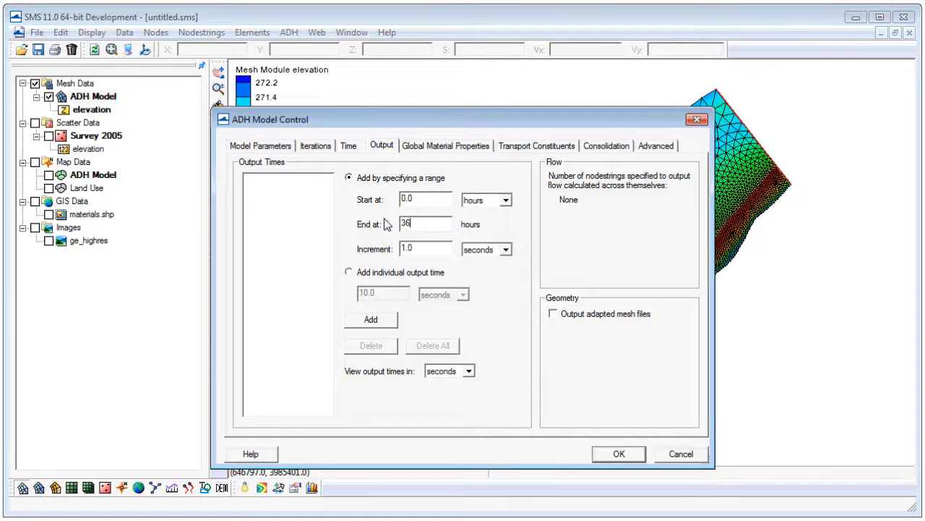
pyautogui.click(490, 250)
pyautogui.click(489, 269)
pyautogui.moveTo(443, 252); pyautogui.dragTo(379, 250)
pyautogui.write('15')
pyautogui.click(429, 227)
pyautogui.click(382, 325)
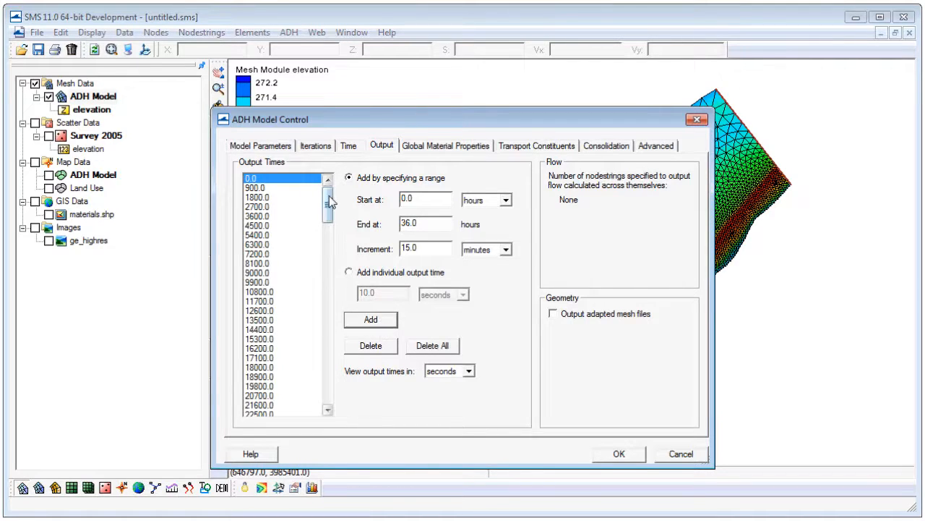
pyautogui.moveTo(330, 205); pyautogui.dragTo(340, 184)
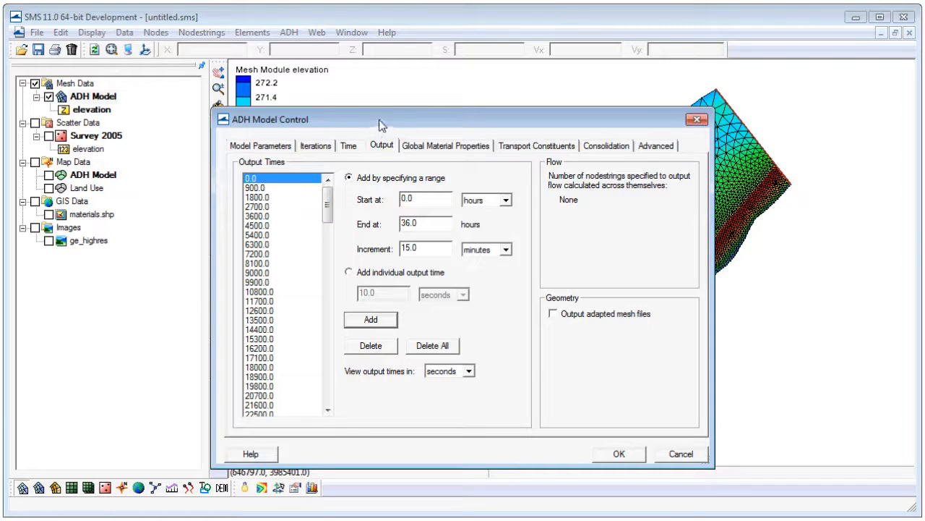
# Review the wetting and drying depths in the global material properties and accept the ADH model control settings.
pyautogui.click(432, 146)
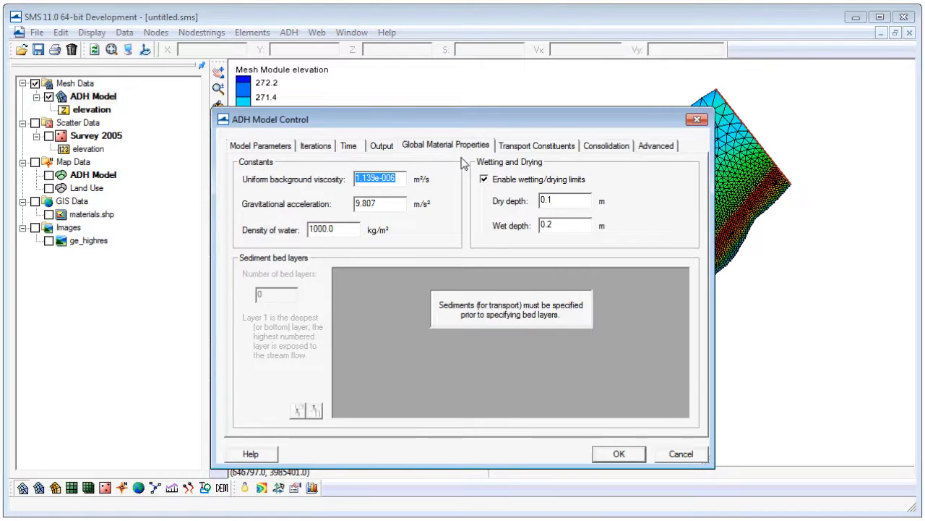
pyautogui.click(566, 206)
pyautogui.click(618, 456)
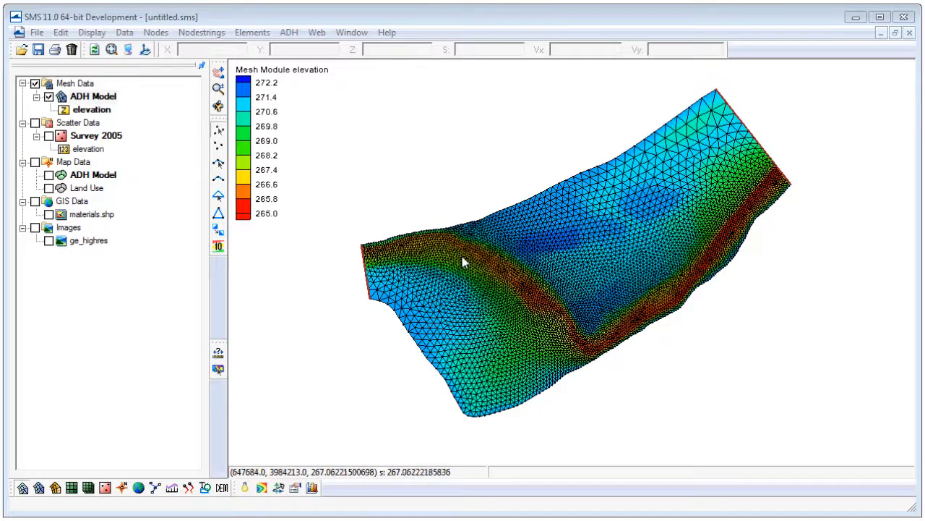
# Define the hot start initial depth from a constant water surface elevation of 270.24 m.
pyautogui.click(294, 34)
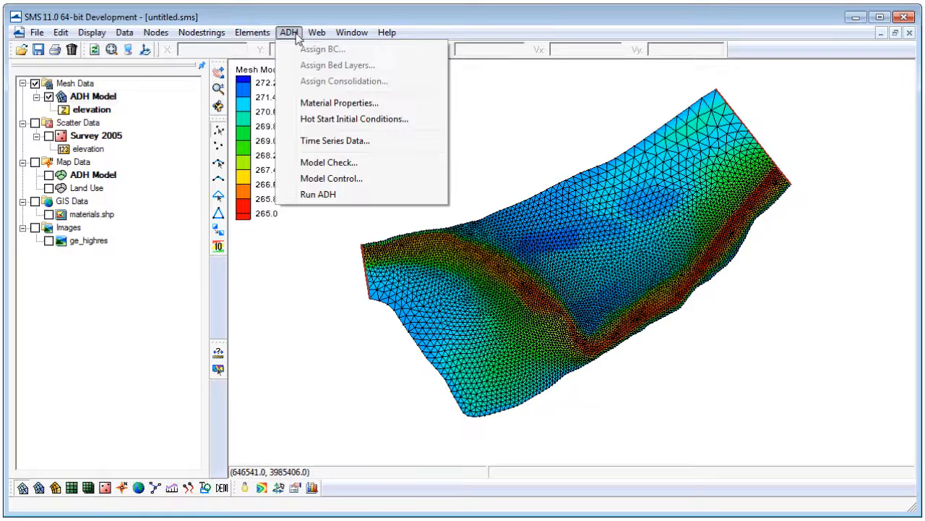
pyautogui.click(338, 124)
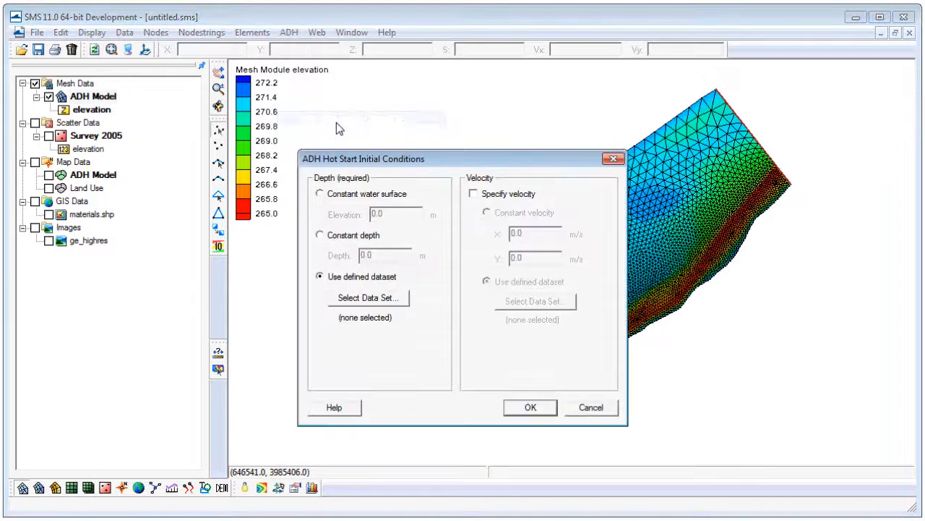
pyautogui.moveTo(382, 159); pyautogui.dragTo(395, 91)
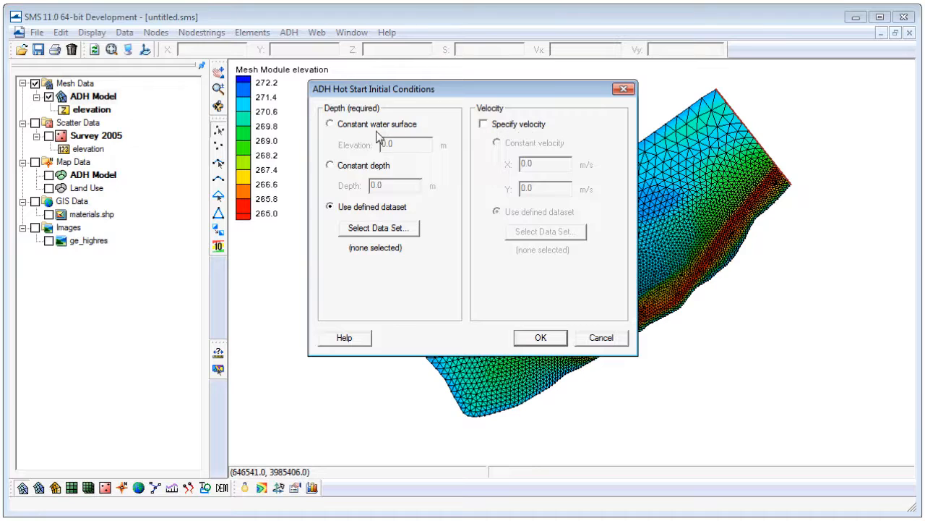
pyautogui.click(332, 125)
pyautogui.doubleClick(415, 149)
pyautogui.write('270')
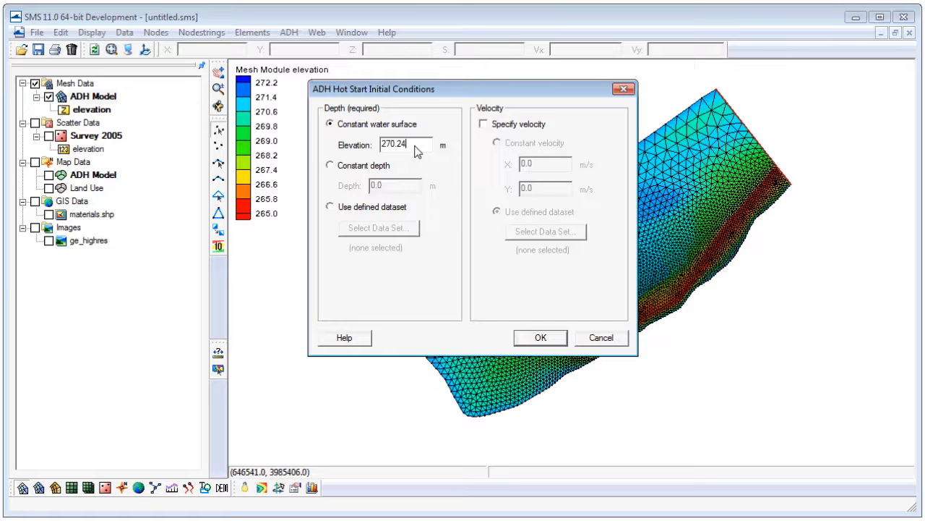
pyautogui.click(544, 339)
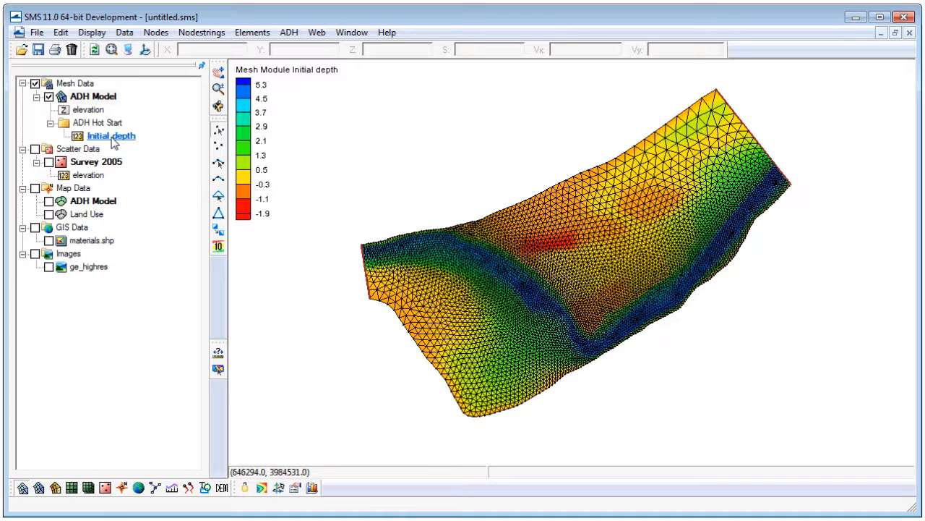
# Make the mesh elevation dataset active again and save the work as a new project named AdH_Project.
pyautogui.click(89, 111)
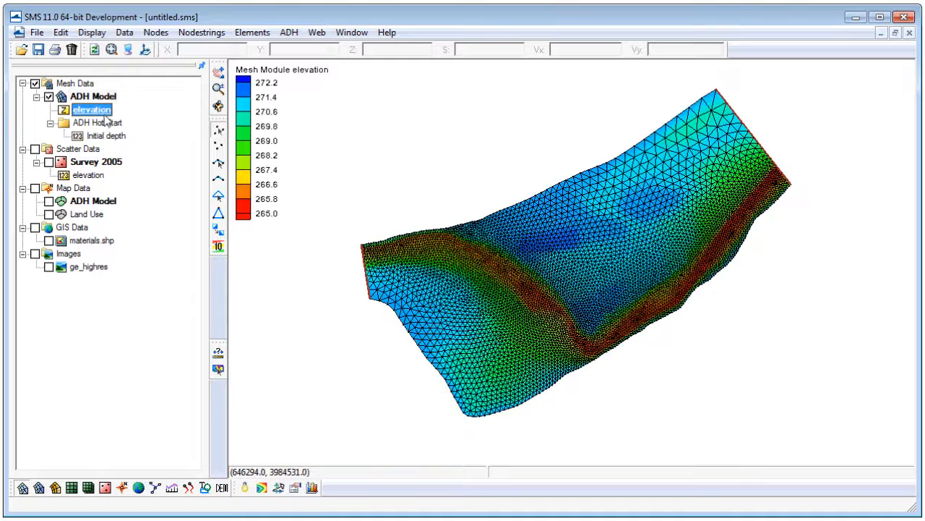
pyautogui.click(37, 34)
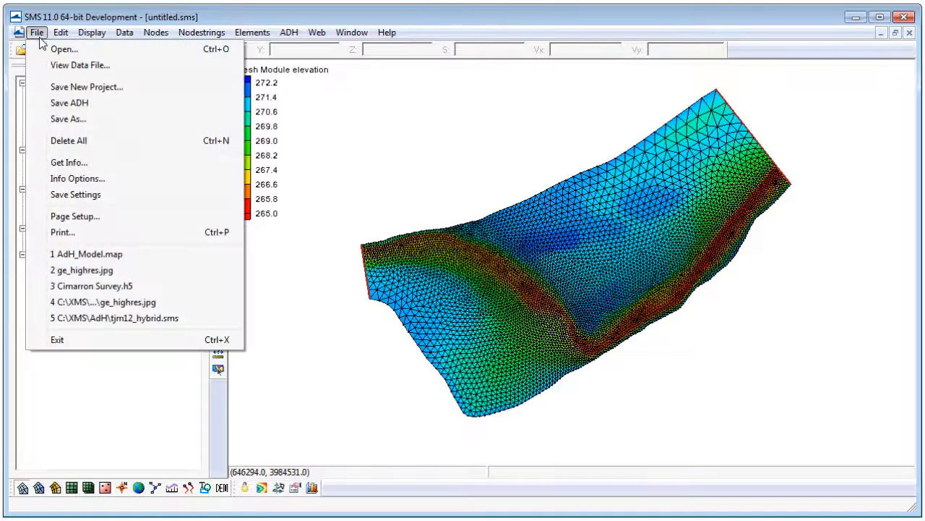
pyautogui.click(67, 87)
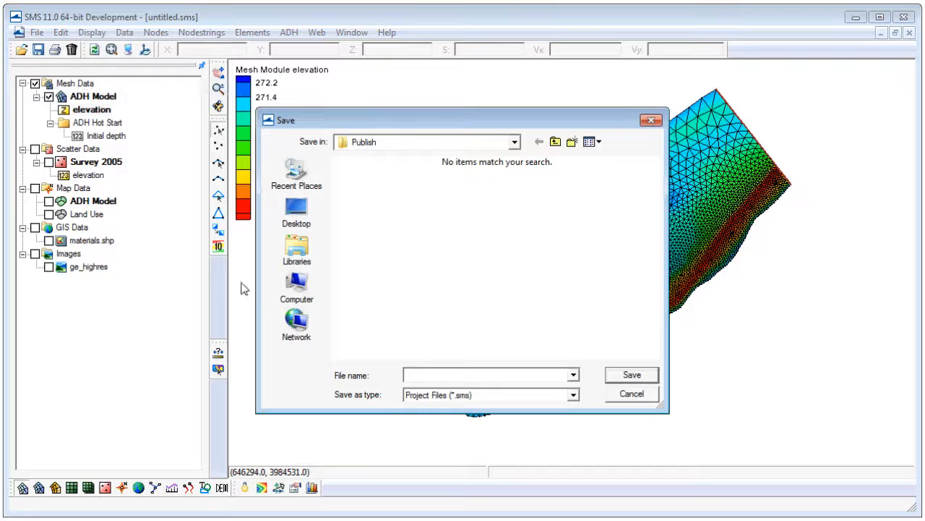
pyautogui.write('A')
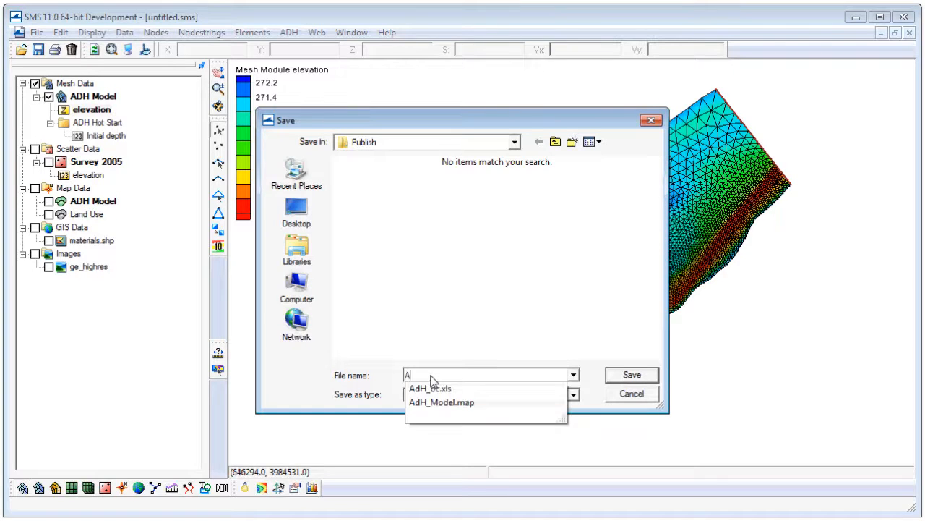
pyautogui.write('dH_Project')
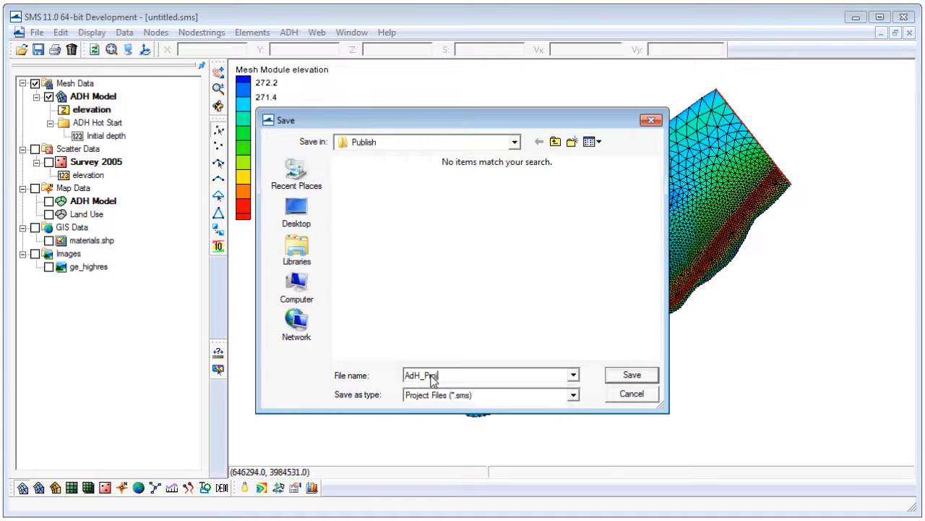
pyautogui.click(630, 373)
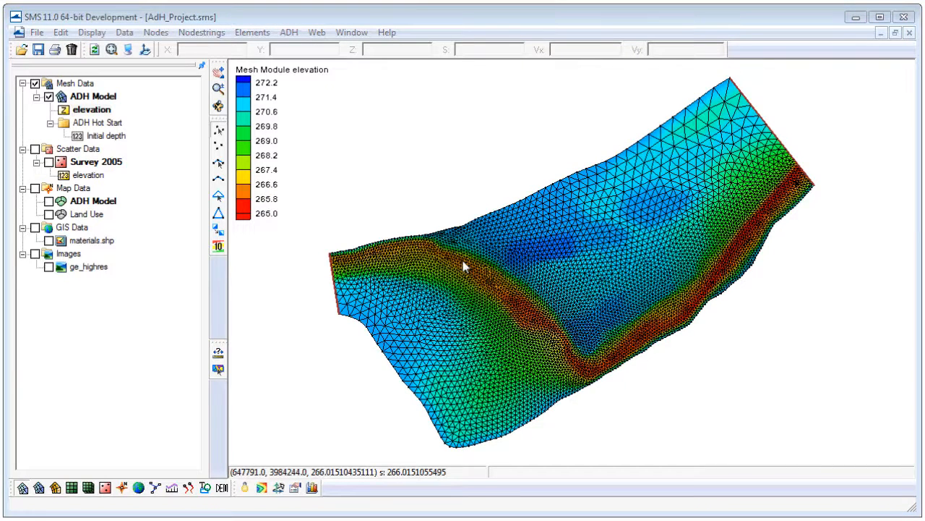
# Launch ADH on the saved project and review the Pre-ADH output text.
pyautogui.click(292, 36)
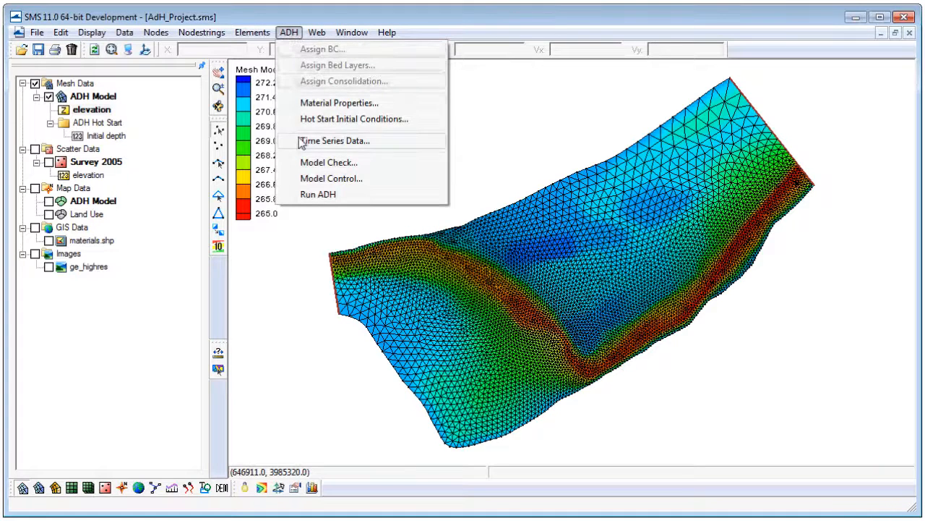
pyautogui.click(318, 195)
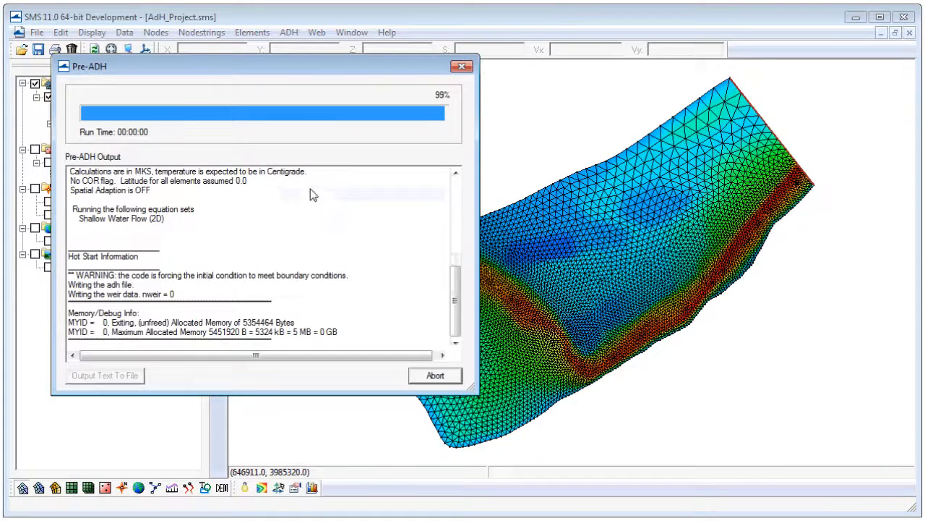
pyautogui.moveTo(250, 67); pyautogui.dragTo(282, 60)
pyautogui.moveTo(488, 287); pyautogui.dragTo(498, 200)
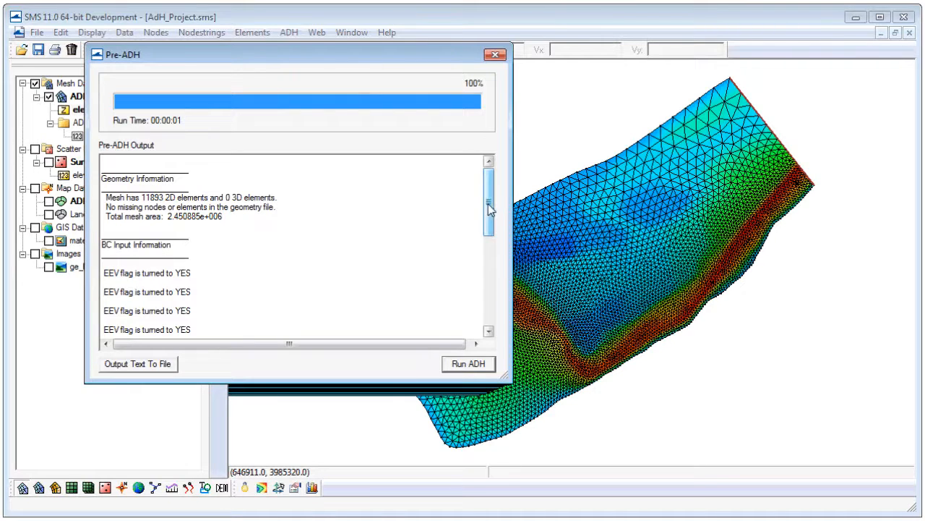
# Start the ADH computation from the Pre-ADH check, abort it and exit the model run.
pyautogui.click(472, 367)
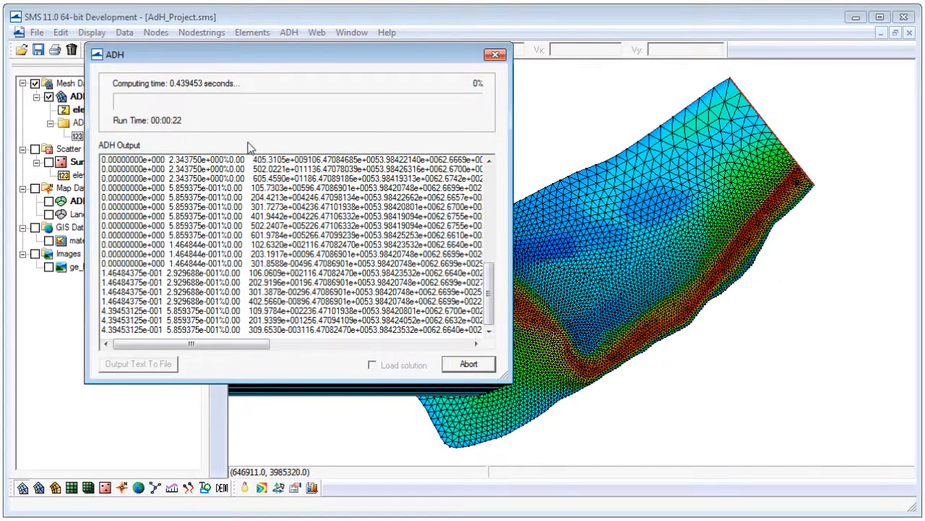
pyautogui.click(463, 367)
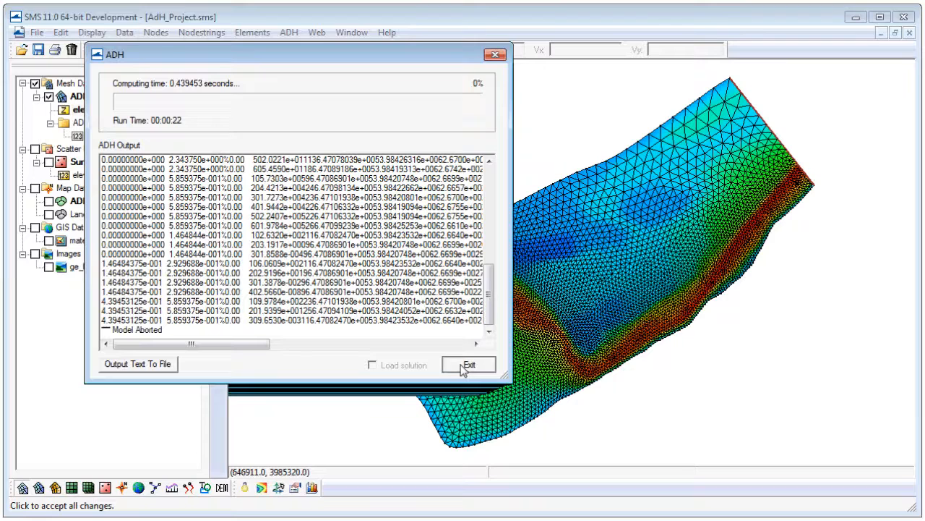
pyautogui.click(467, 365)
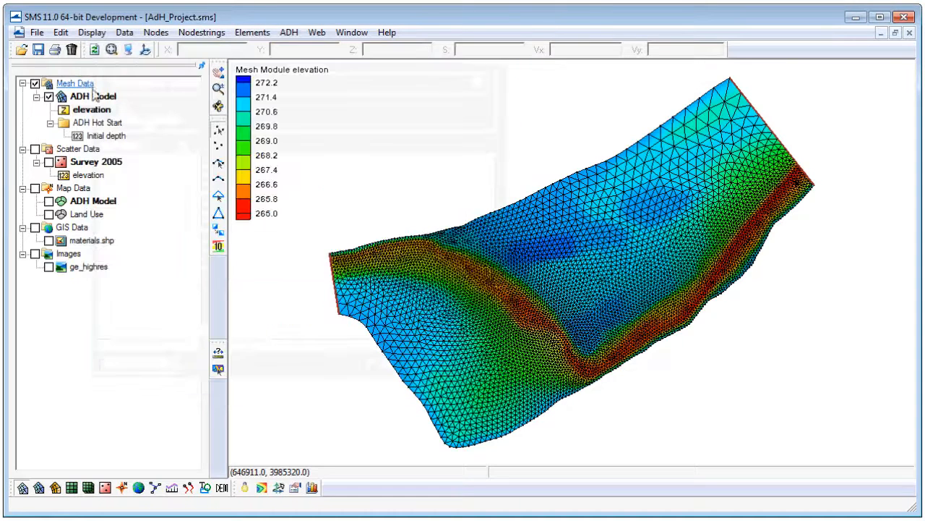
# Load the solution files AdH Project_dep.dat and AdH Project_ovl.dat into the project.
pyautogui.click(22, 52)
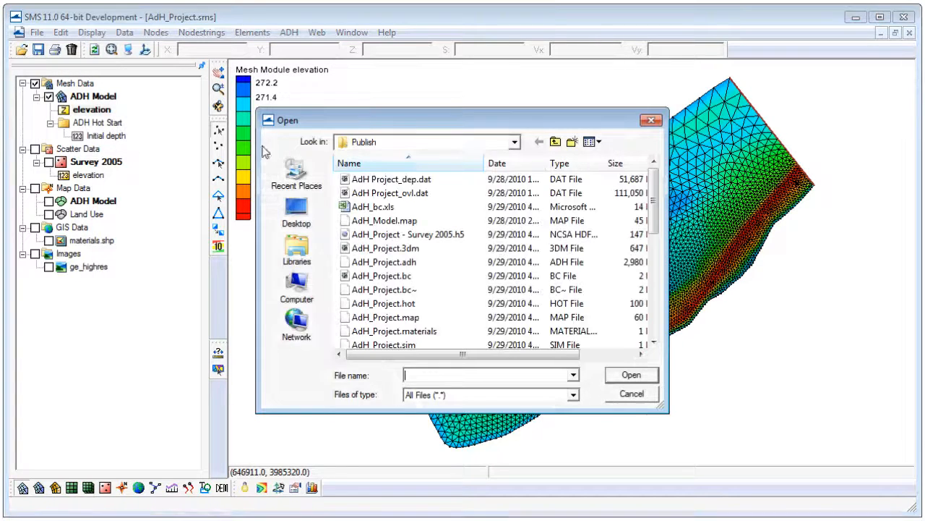
pyautogui.click(392, 182)
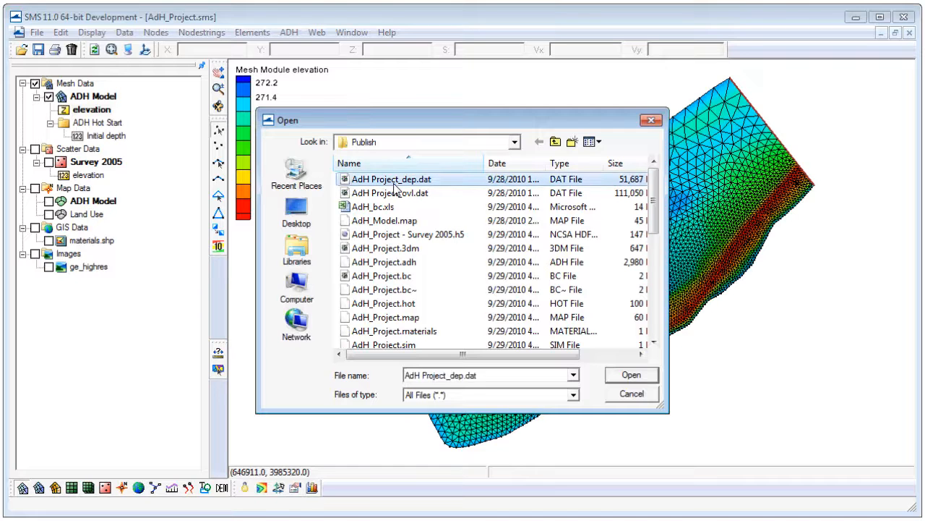
pyautogui.click(631, 376)
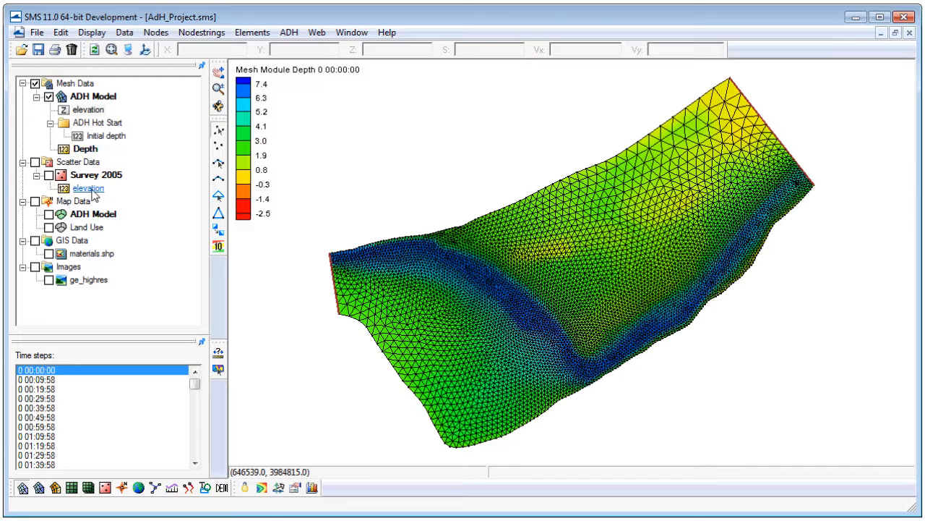
pyautogui.click(21, 49)
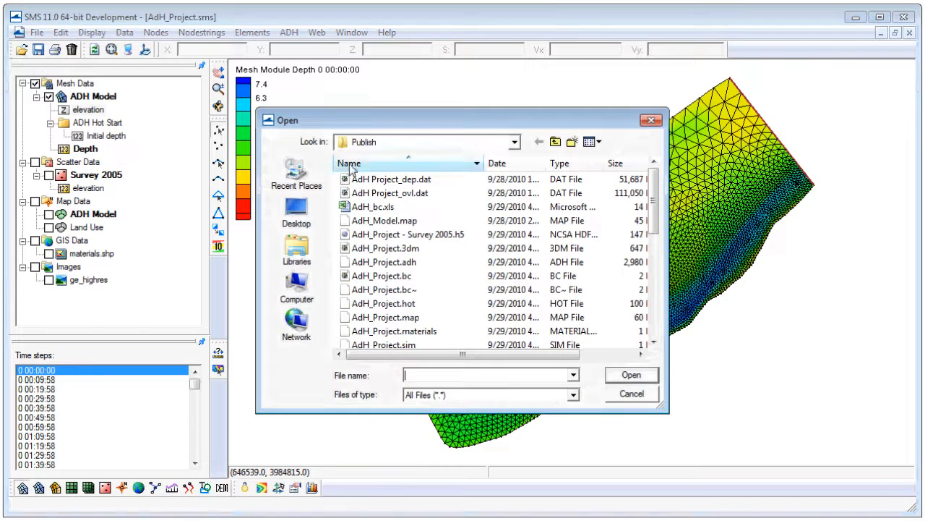
pyautogui.click(643, 378)
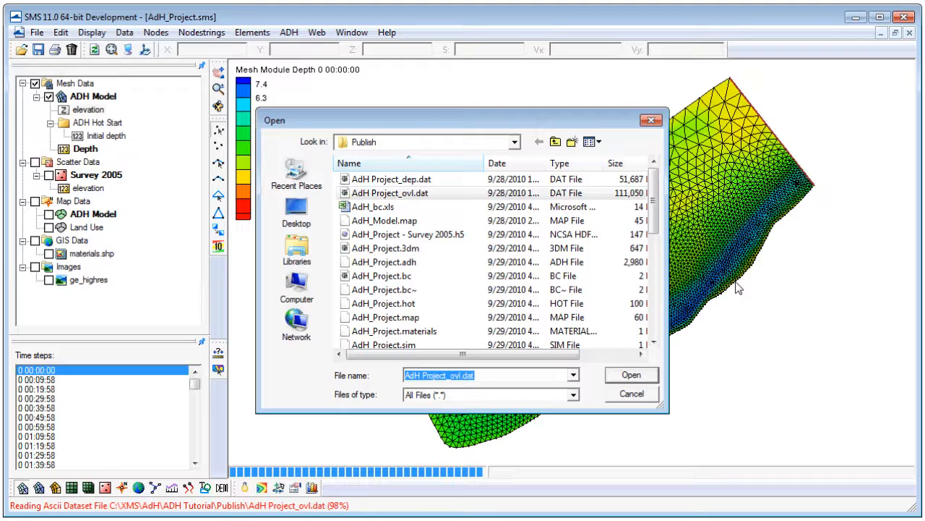
# Activate the Depth dataset and step through its time steps from 0 00:00:00 to 0 01:09:58.
pyautogui.click(78, 149)
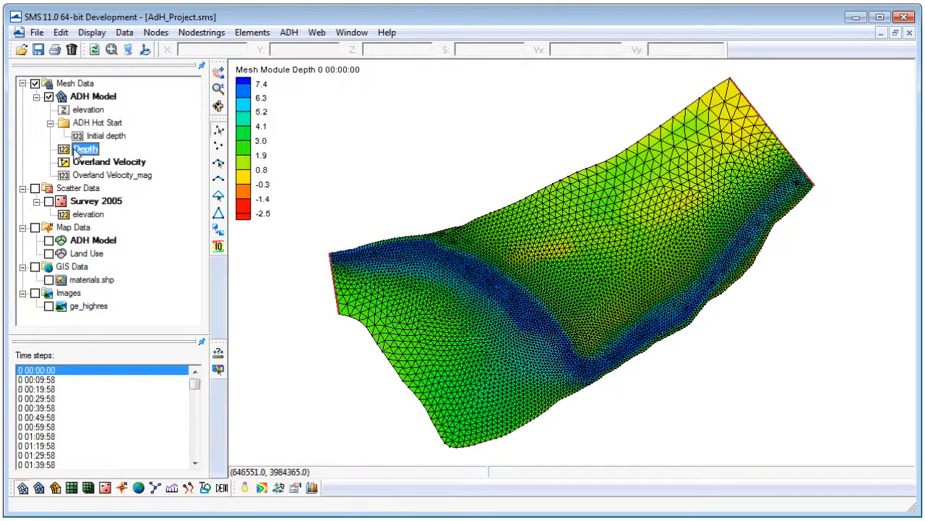
pyautogui.click(46, 372)
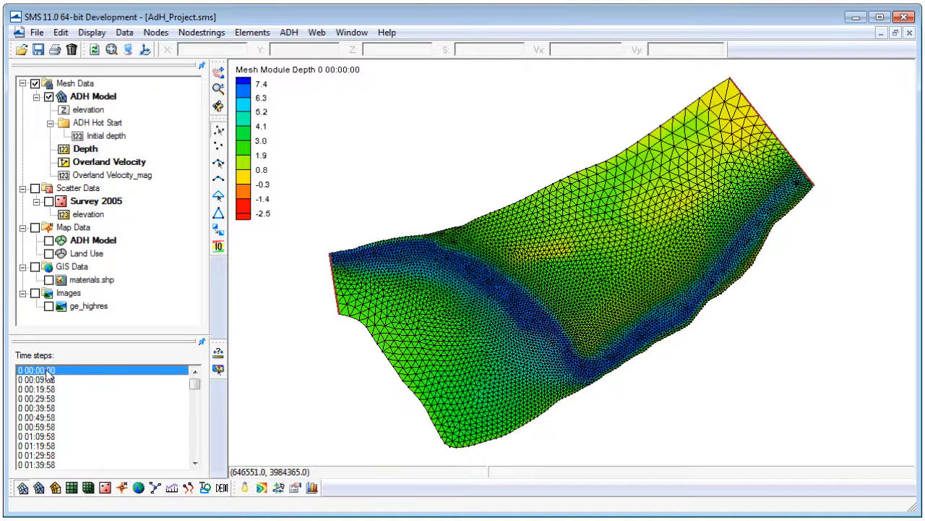
pyautogui.press('Down')
pyautogui.press('Down')
pyautogui.press('Down')
pyautogui.press('Down')
pyautogui.press('Down')
pyautogui.press('Down')
pyautogui.press('Down')
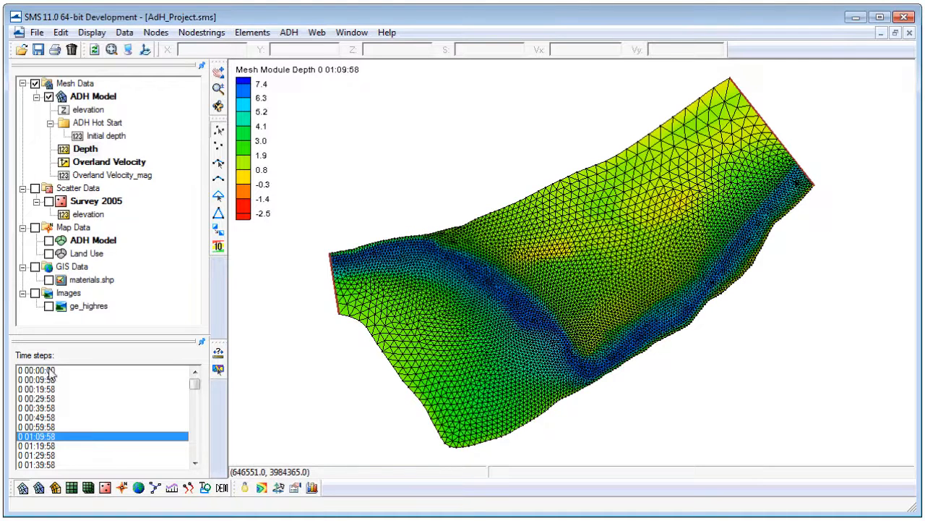
# Specify a contour data range for the 2D mesh with a minimum of 0.0 and turn off filling below it.
pyautogui.click(127, 49)
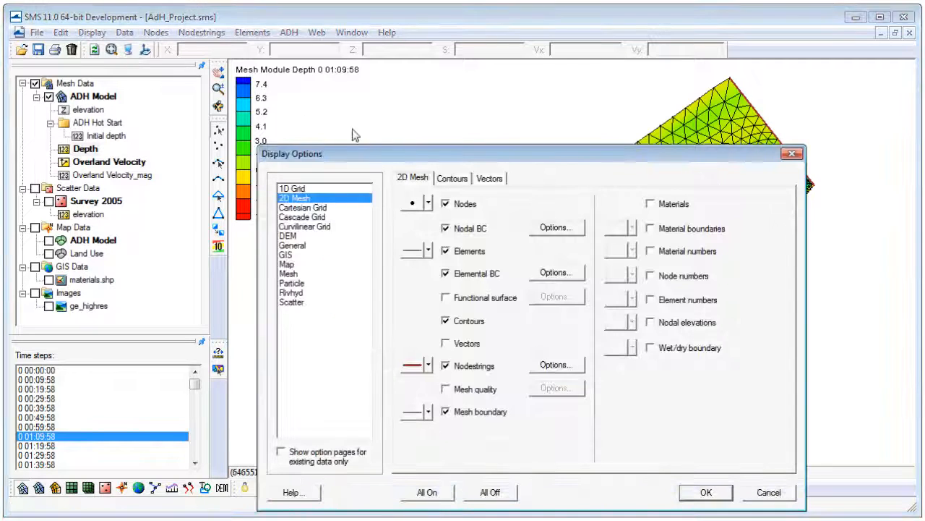
pyautogui.moveTo(373, 151); pyautogui.dragTo(358, 125)
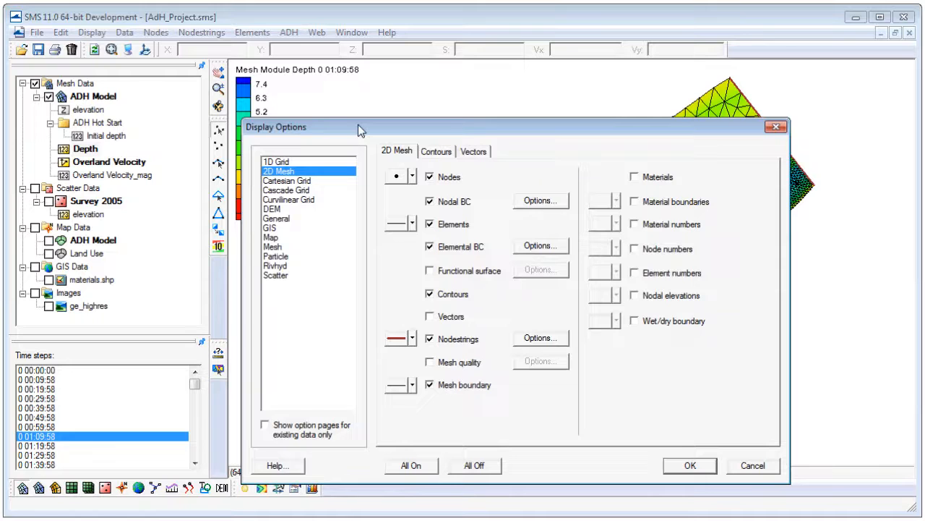
pyautogui.click(435, 152)
pyautogui.click(440, 324)
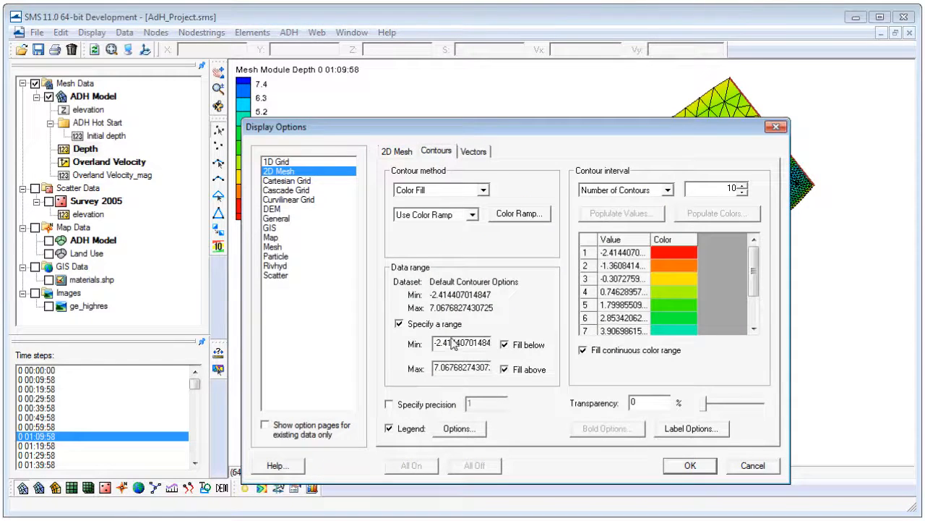
pyautogui.doubleClick(457, 346)
pyautogui.write('1')
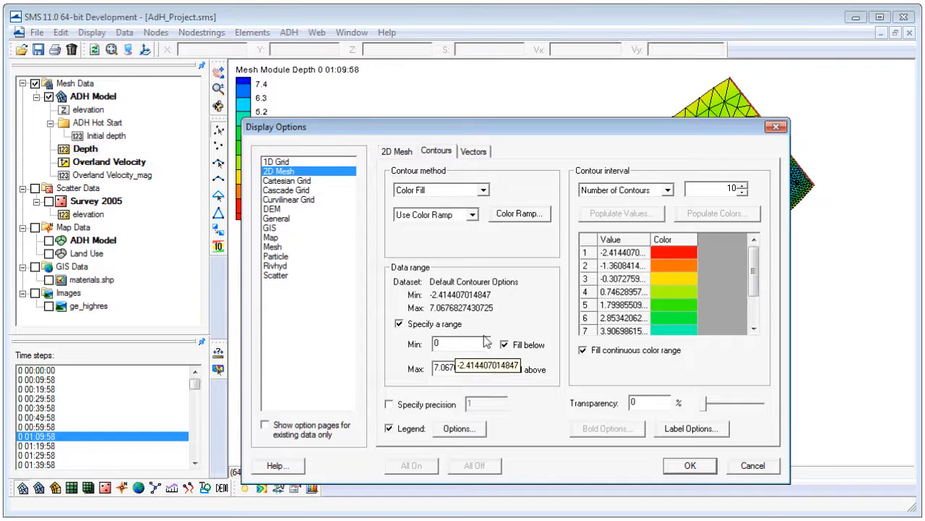
pyautogui.click(504, 345)
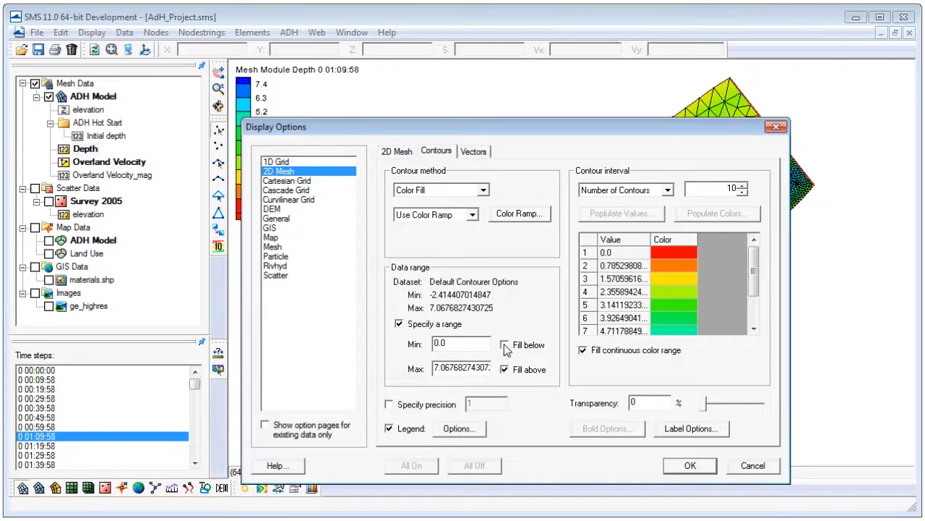
pyautogui.click(687, 466)
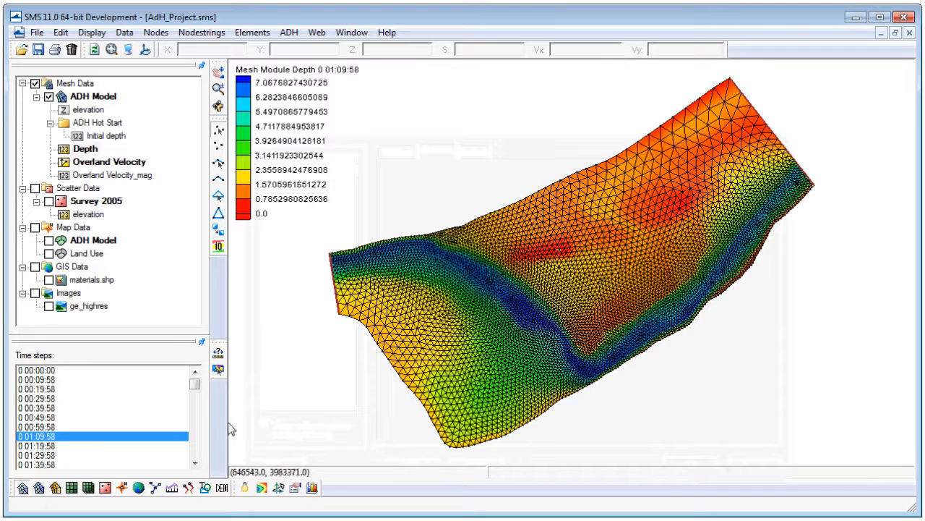
# Step through the Depth dataset's time steps from 0 00:00:00 to 1 12:00:00 to examine how the flooded area changes.
pyautogui.click(99, 373)
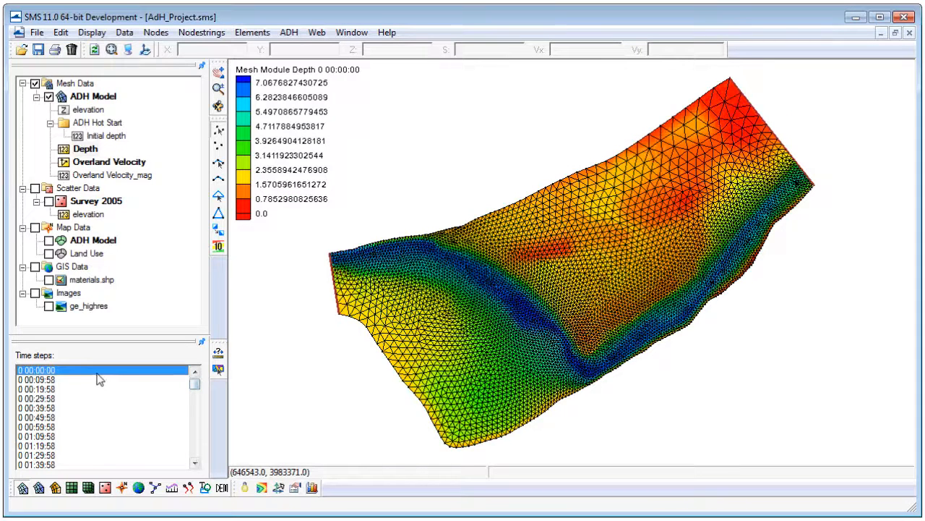
pyautogui.press('Down')
pyautogui.press('Down')
pyautogui.press('Down')
pyautogui.press('Down')
pyautogui.press('Down')
pyautogui.press('Down')
pyautogui.press('Down')
pyautogui.press('Down')
pyautogui.press('Down')
pyautogui.press('Down')
pyautogui.press('Down')
pyautogui.press('Down')
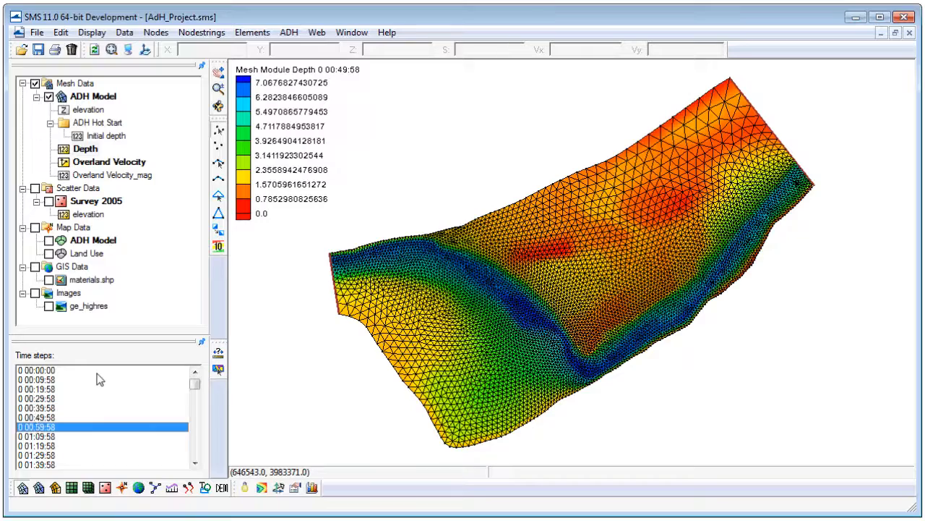
pyautogui.press('Down')
pyautogui.press('Down')
pyautogui.press('Down')
pyautogui.press('Down')
pyautogui.press('Down')
pyautogui.press('Down')
pyautogui.press('Down')
pyautogui.press('Down')
pyautogui.press('Down')
pyautogui.press('Down')
pyautogui.press('Down')
pyautogui.press('Down')
pyautogui.press('Down')
pyautogui.press('Down')
pyautogui.press('Down')
pyautogui.press('Down')
pyautogui.press('Down')
pyautogui.press('Down')
pyautogui.press('Down')
pyautogui.press('Down')
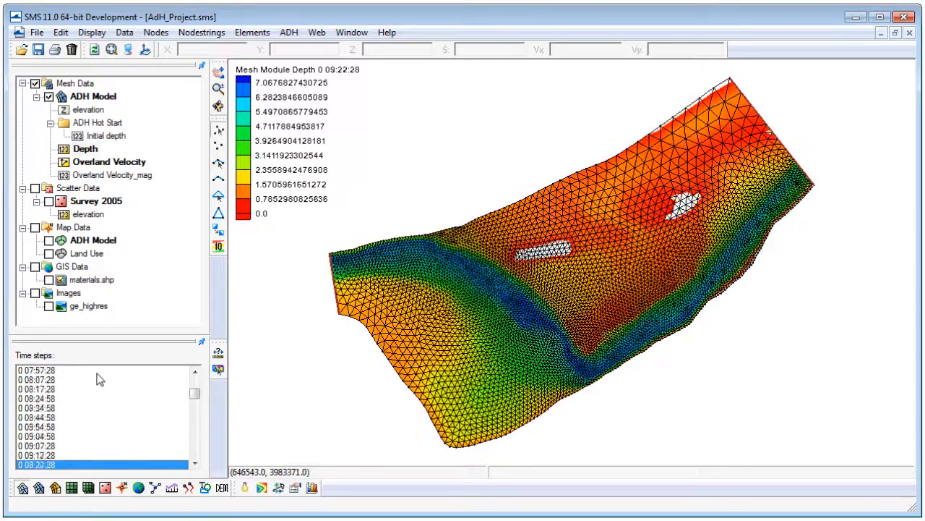
pyautogui.press('Down')
pyautogui.press('Down')
pyautogui.press('Down')
pyautogui.press('Down')
pyautogui.press('Down')
pyautogui.press('Down')
pyautogui.press('Down')
pyautogui.press('Down')
pyautogui.press('Down')
pyautogui.press('Down')
pyautogui.press('Down')
pyautogui.press('Down')
pyautogui.press('Down')
pyautogui.press('Down')
pyautogui.press('Down')
pyautogui.press('Down')
pyautogui.press('Down')
pyautogui.press('Down')
pyautogui.press('Down')
pyautogui.press('Down')
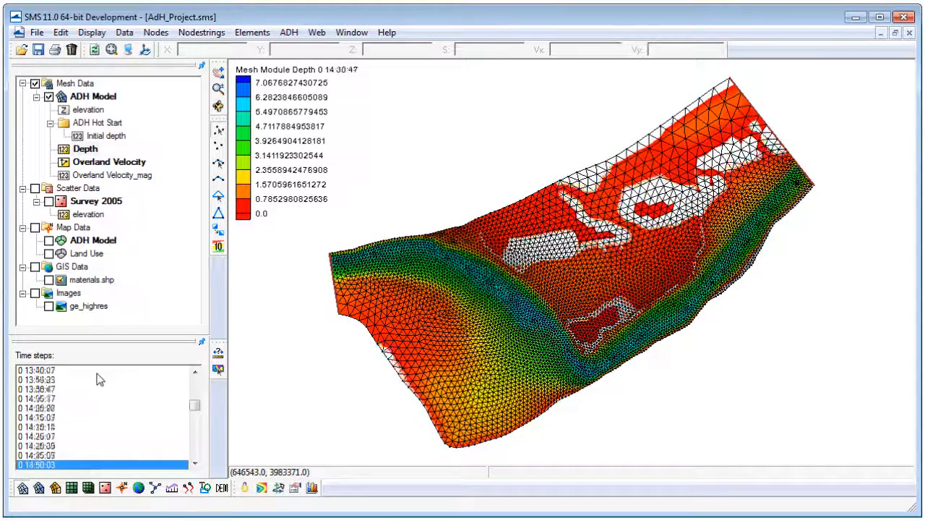
pyautogui.press('Down')
pyautogui.press('Down')
pyautogui.press('Down')
pyautogui.press('Down')
pyautogui.press('Down')
pyautogui.press('Down')
pyautogui.press('Down')
pyautogui.press('Down')
pyautogui.press('Down')
pyautogui.press('Down')
pyautogui.press('Down')
pyautogui.press('Down')
pyautogui.press('Down')
pyautogui.press('Down')
pyautogui.press('Down')
pyautogui.press('Down')
pyautogui.press('Down')
pyautogui.press('Down')
pyautogui.press('Down')
pyautogui.press('Down')
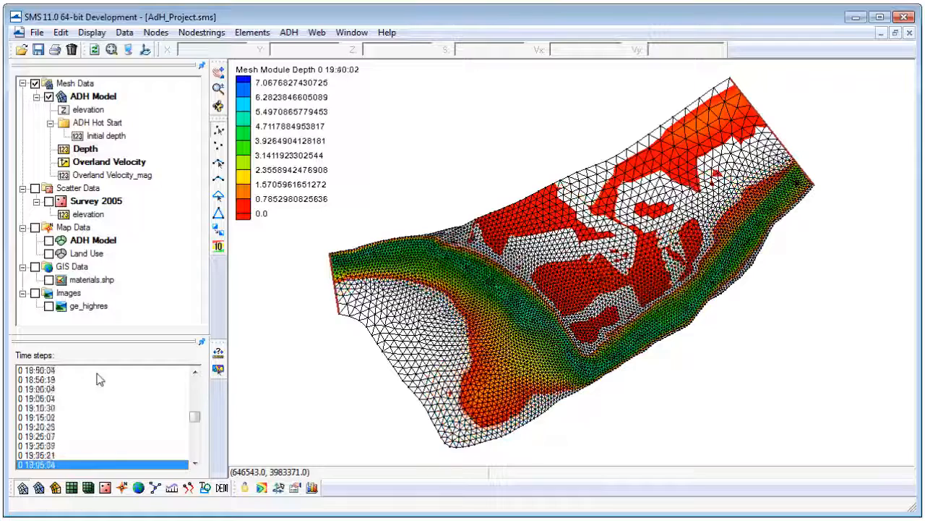
pyautogui.press('Down')
pyautogui.press('Down')
pyautogui.press('Down')
pyautogui.press('Down')
pyautogui.press('Down')
pyautogui.press('Down')
pyautogui.press('Down')
pyautogui.press('Down')
pyautogui.press('Down')
pyautogui.press('Down')
pyautogui.press('Down')
pyautogui.press('Down')
pyautogui.press('Down')
pyautogui.press('Down')
pyautogui.press('Down')
pyautogui.press('Down')
pyautogui.press('Down')
pyautogui.press('Down')
pyautogui.press('Down')
pyautogui.press('Down')
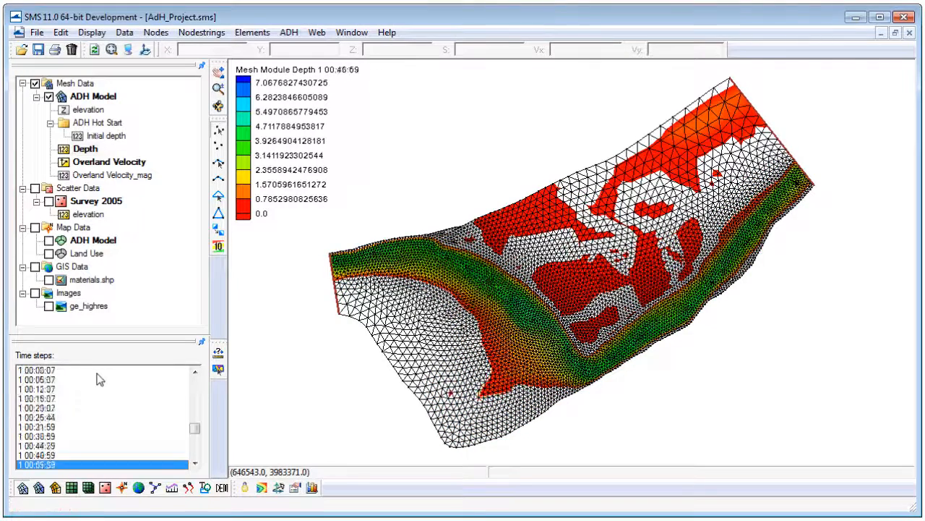
pyautogui.press('Down')
pyautogui.press('Down')
pyautogui.press('Down')
pyautogui.press('Down')
pyautogui.press('Down')
pyautogui.press('Down')
pyautogui.press('Down')
pyautogui.press('Down')
pyautogui.press('Down')
pyautogui.press('Down')
pyautogui.press('Down')
pyautogui.press('Down')
pyautogui.press('Down')
pyautogui.press('Down')
pyautogui.press('Down')
pyautogui.press('Down')
pyautogui.press('Down')
pyautogui.press('Down')
pyautogui.press('Down')
pyautogui.press('Down')
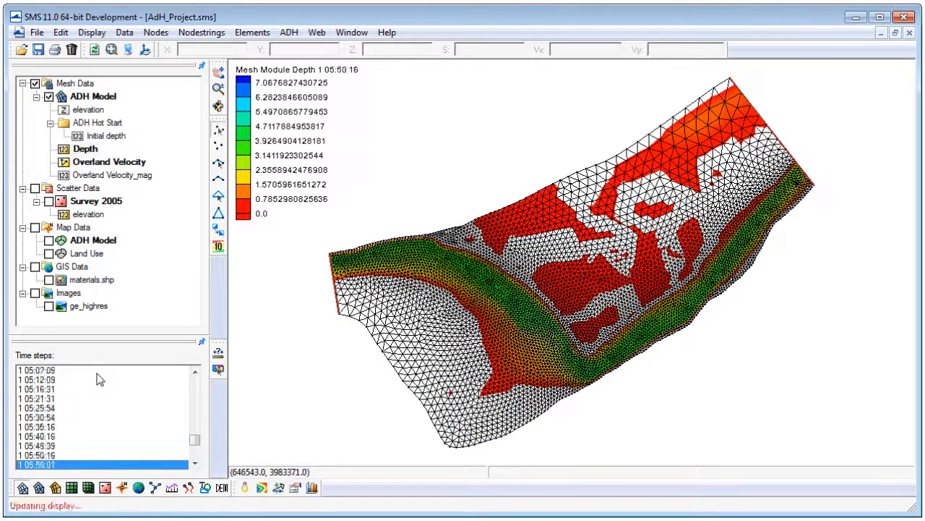
pyautogui.press('Down')
pyautogui.press('Down')
pyautogui.press('Down')
pyautogui.press('Down')
pyautogui.press('Down')
pyautogui.press('Down')
pyautogui.press('Down')
pyautogui.press('Down')
pyautogui.press('Down')
pyautogui.press('Down')
pyautogui.press('Down')
pyautogui.press('Down')
pyautogui.press('Down')
pyautogui.press('Down')
pyautogui.press('Down')
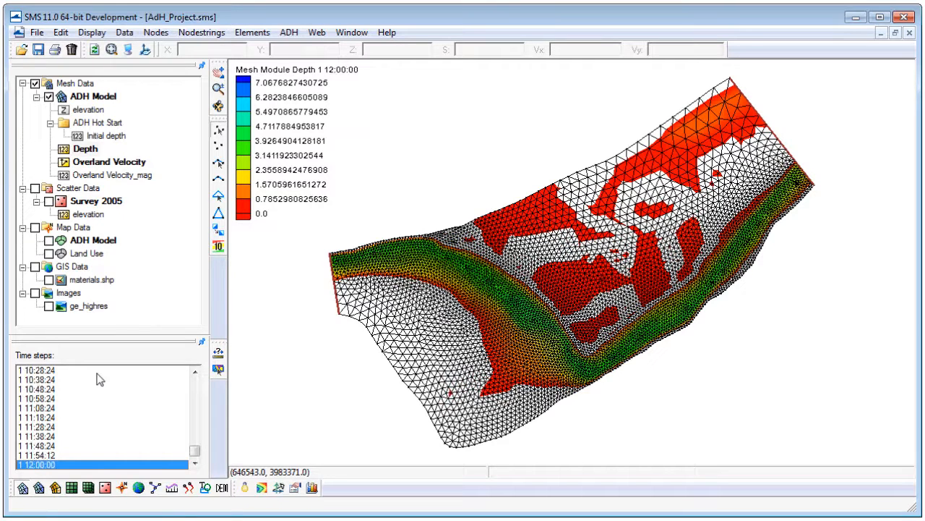